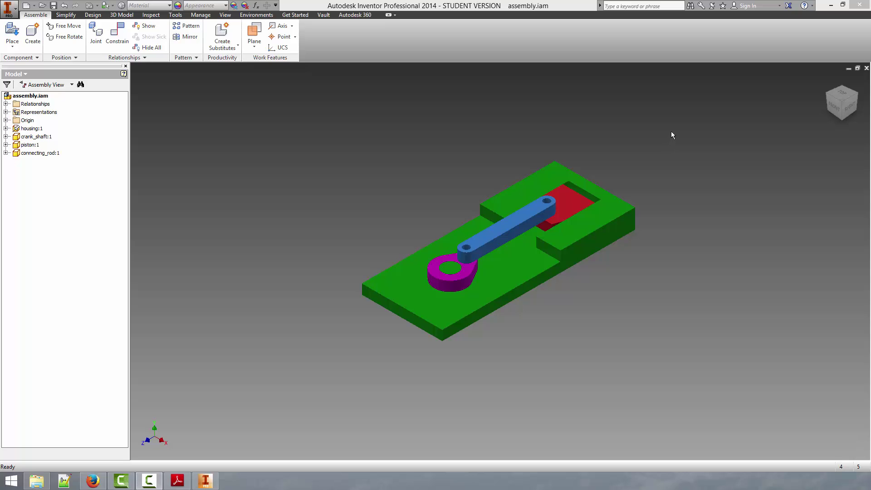
# Drag crank_shaft:1 round twice to check that the connecting rod and piston follow
pyautogui.moveTo(471, 265); pyautogui.dragTo(501, 247)
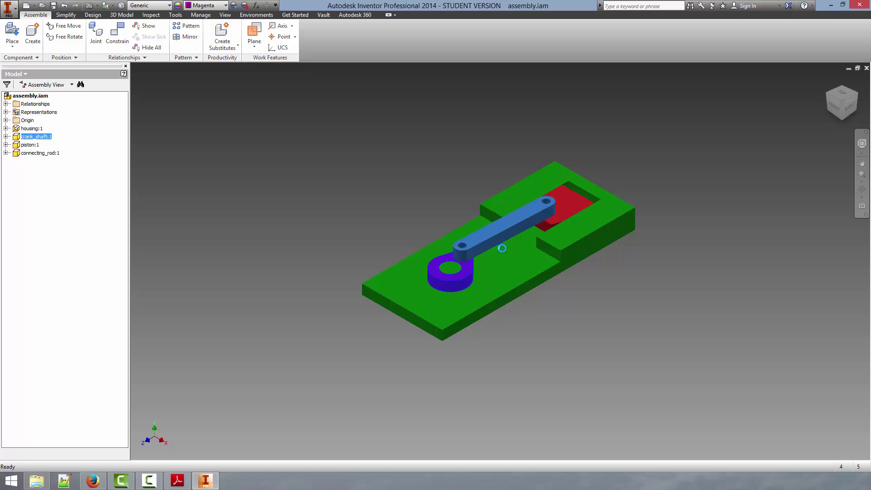
pyautogui.click(694, 158)
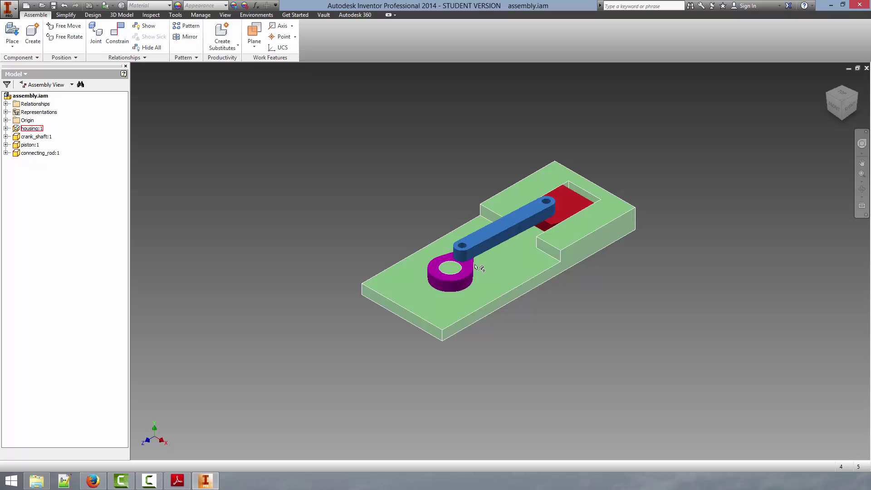
pyautogui.moveTo(472, 260); pyautogui.dragTo(452, 249)
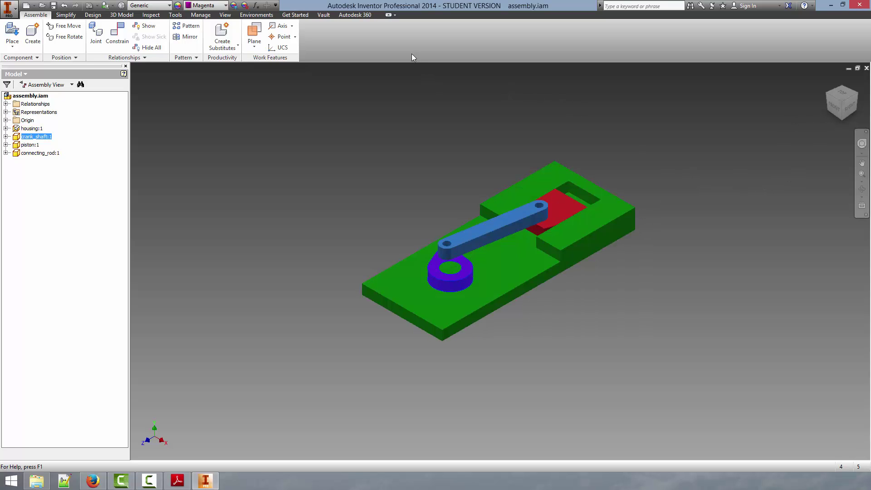
pyautogui.click(356, 157)
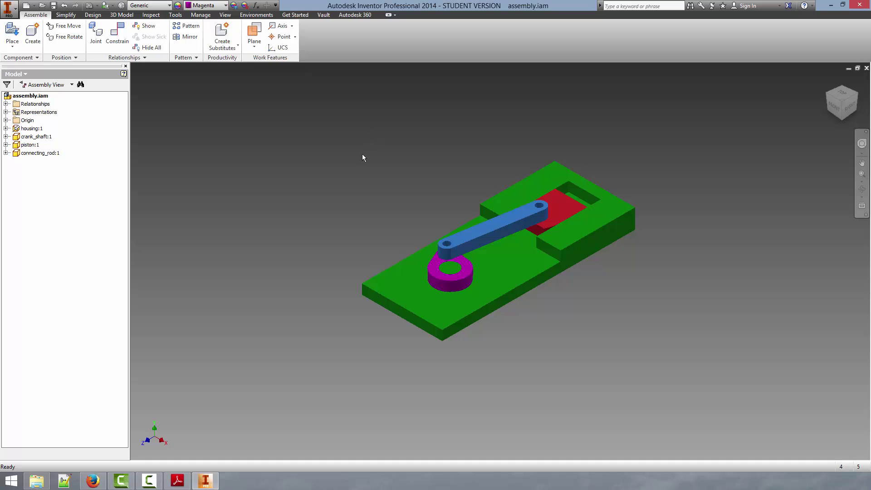
# Switch to the Inventor Studio environment from the Environments tab
pyautogui.click(254, 16)
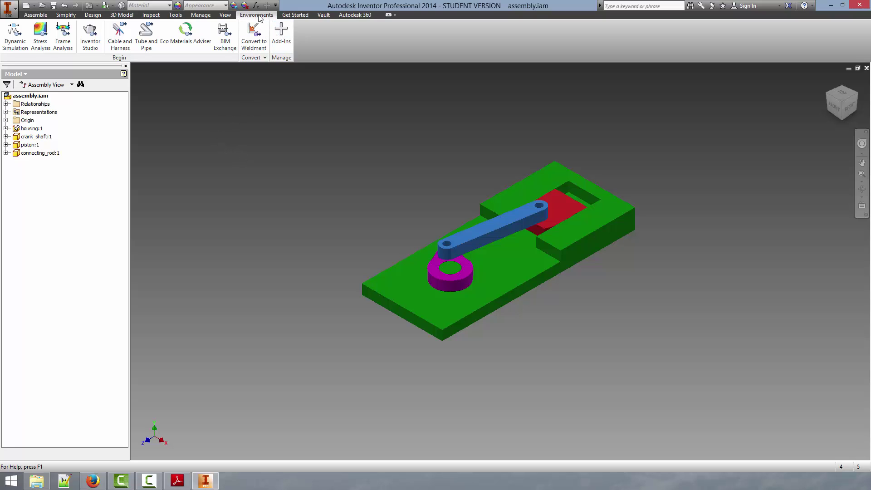
pyautogui.click(89, 43)
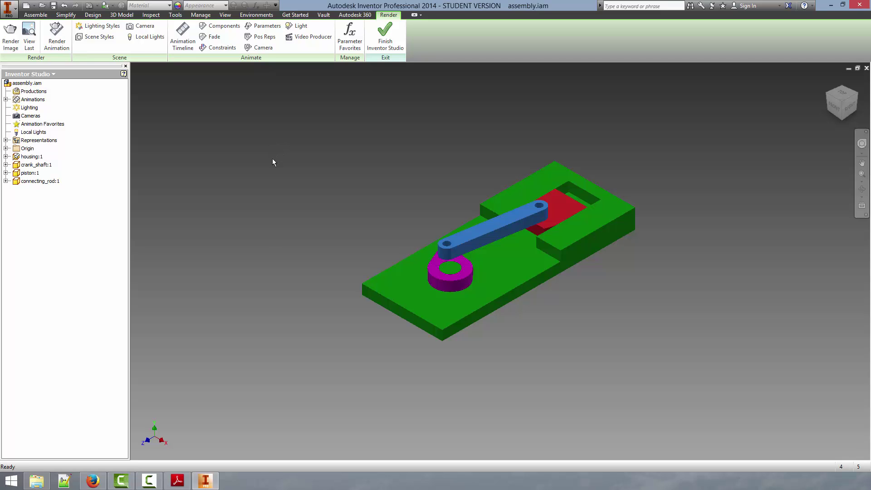
# Render a 640×480 shaded still image of the assembly from the current view
pyautogui.click(6, 41)
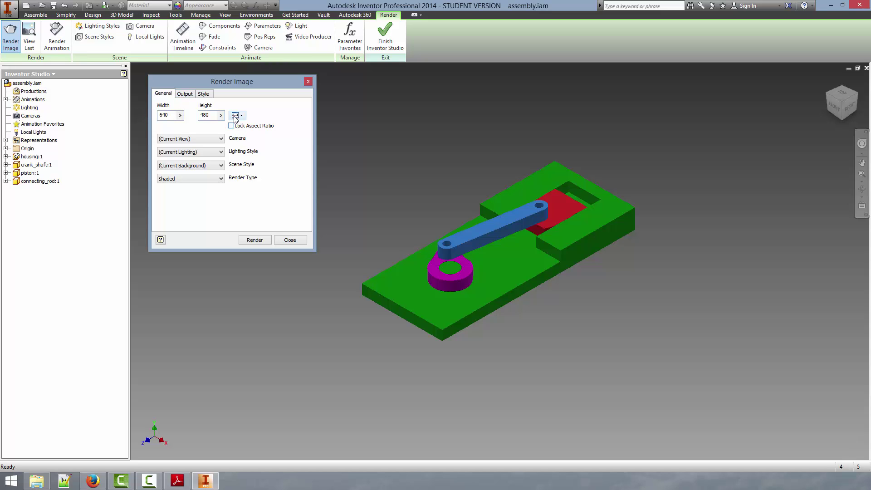
pyautogui.click(185, 93)
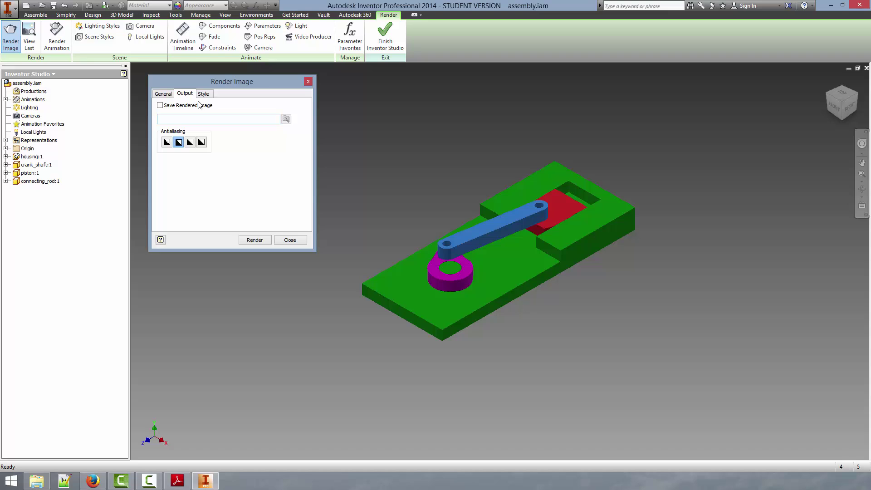
pyautogui.click(168, 96)
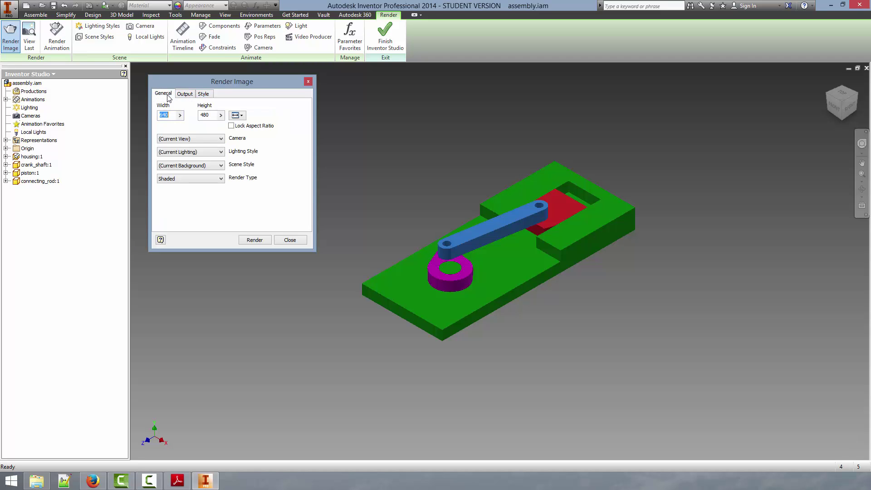
pyautogui.click(255, 240)
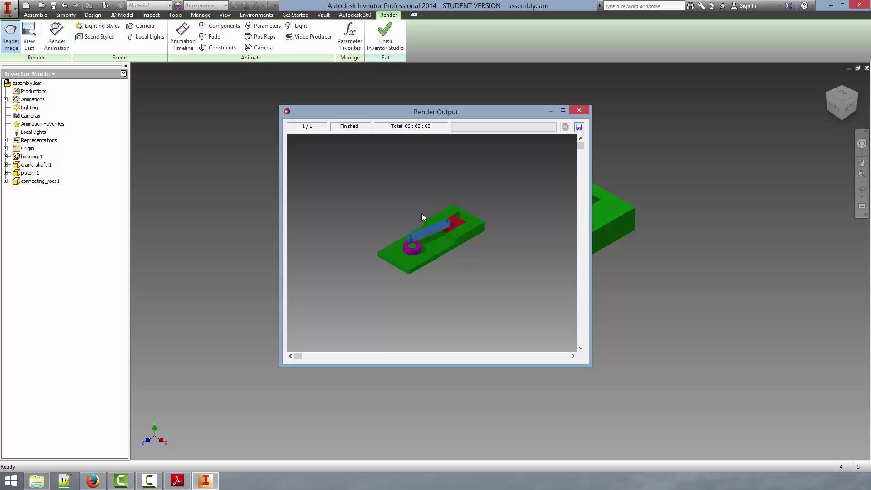
# Discard the first render, zoom in, and re-render a close-up of the assembly
pyautogui.click(579, 127)
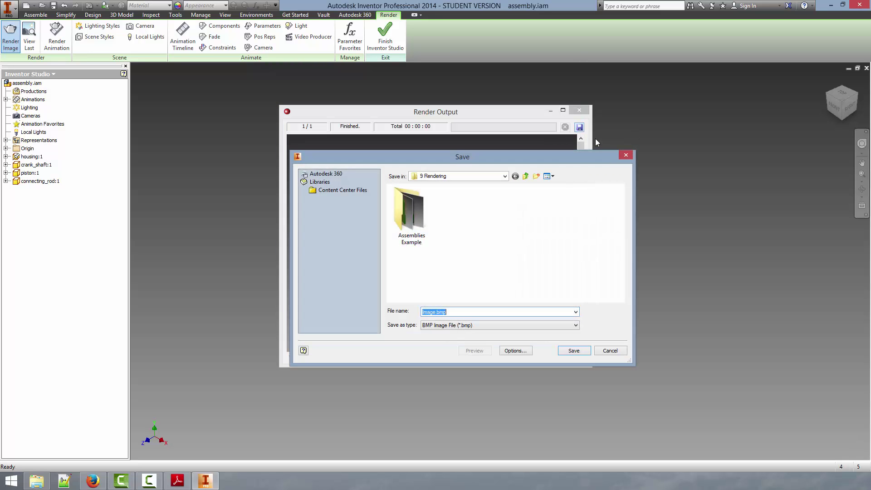
pyautogui.click(626, 155)
pyautogui.click(580, 110)
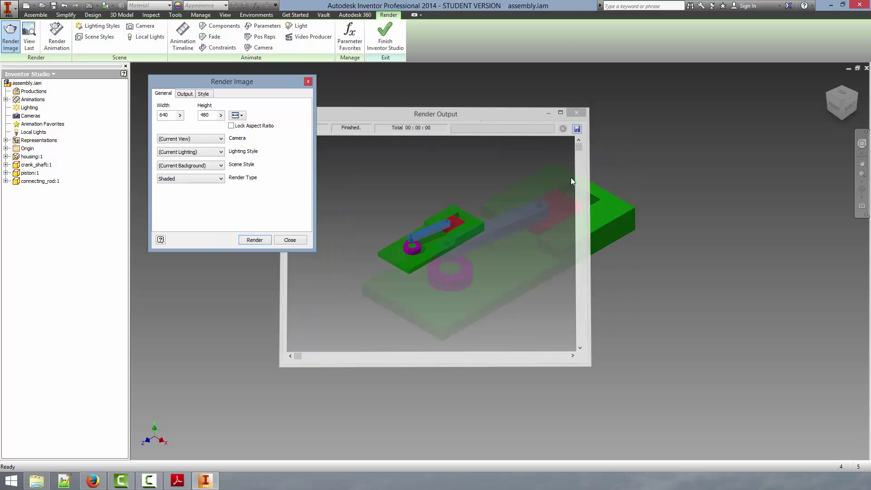
pyautogui.scroll(-3, 531, 249)
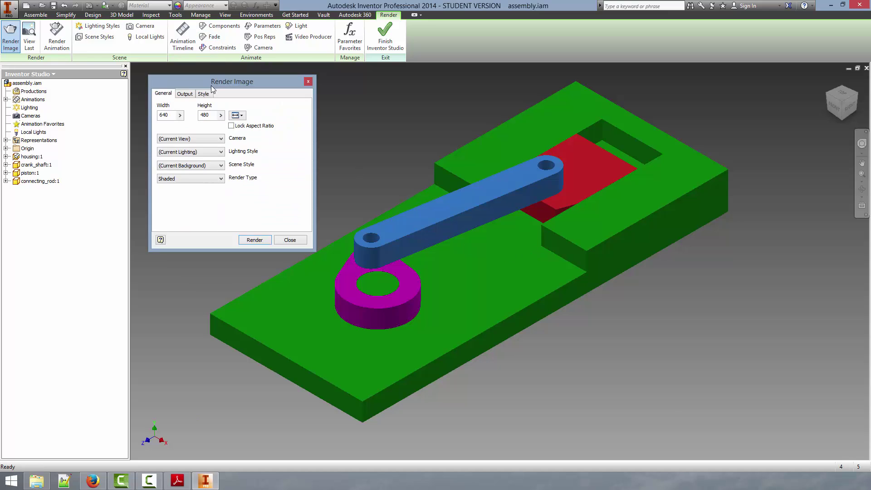
pyautogui.click(255, 240)
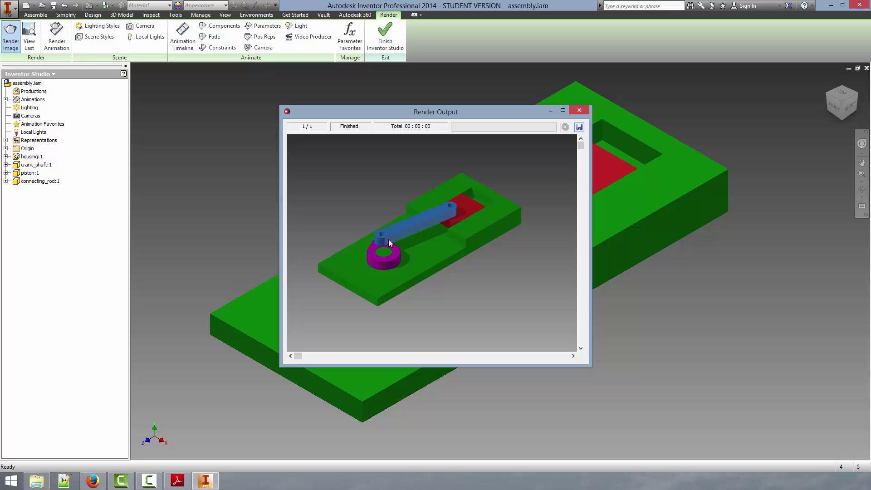
# Save the close-up as Image.bmp in 9 Rendering and close the render windows
pyautogui.click(580, 127)
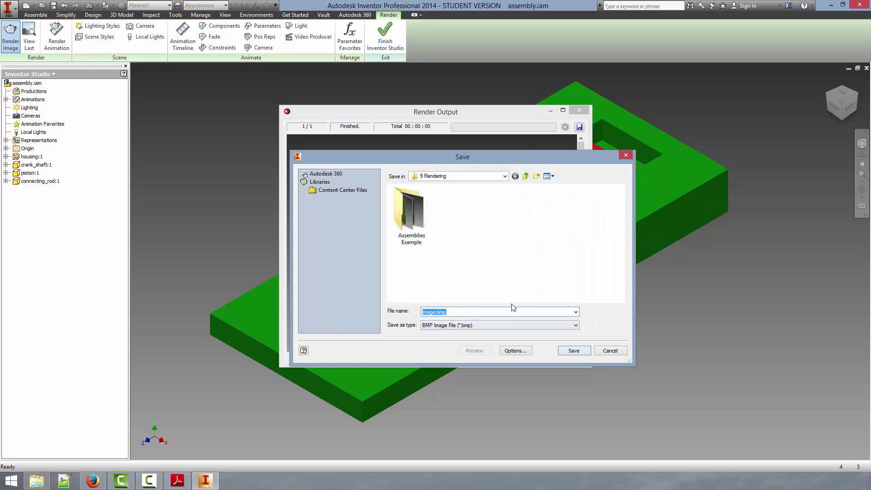
pyautogui.click(552, 325)
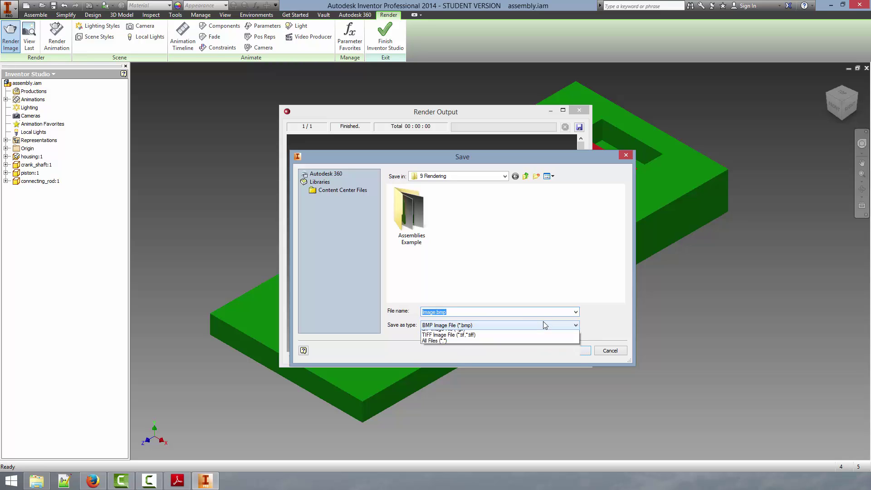
pyautogui.click(562, 332)
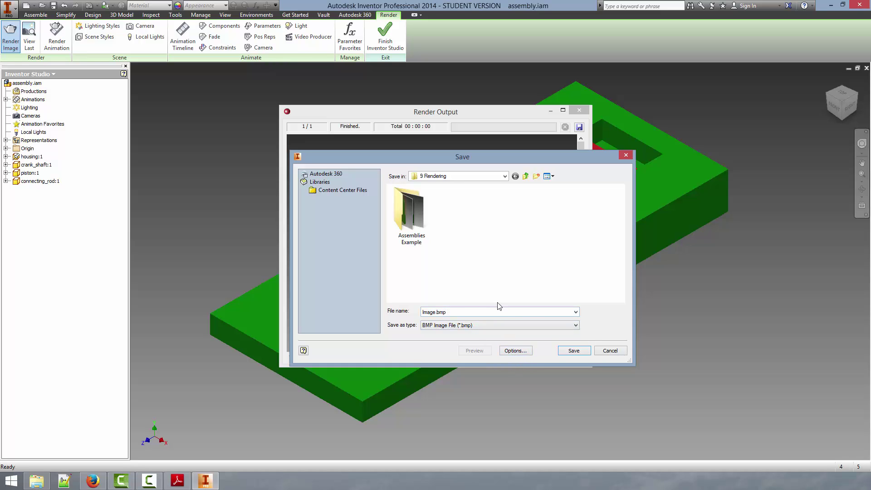
pyautogui.click(574, 351)
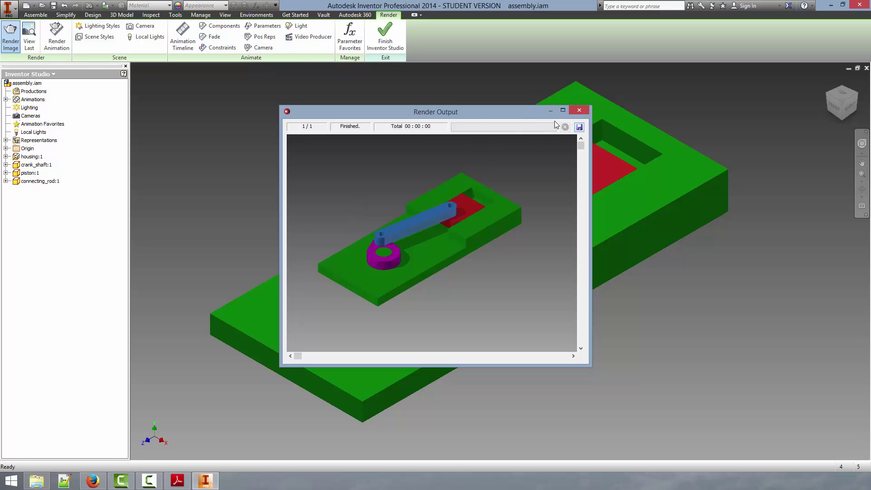
pyautogui.click(580, 110)
pyautogui.moveTo(289, 89)
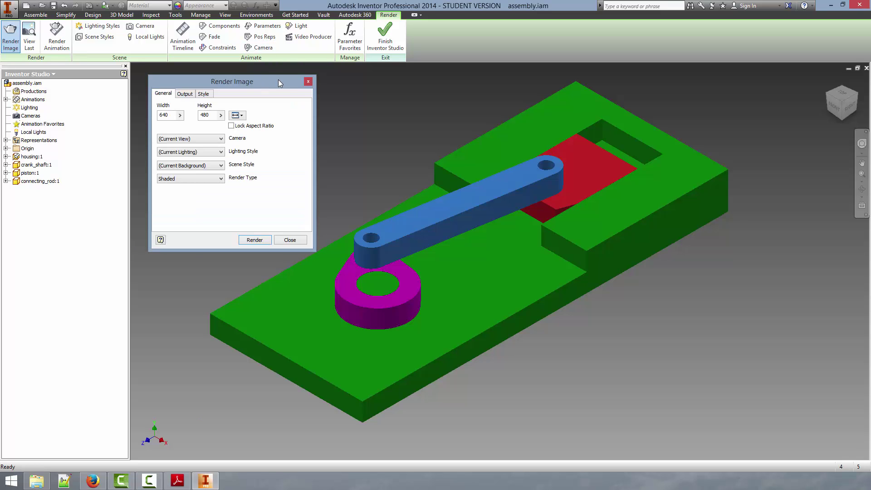
pyautogui.click(309, 81)
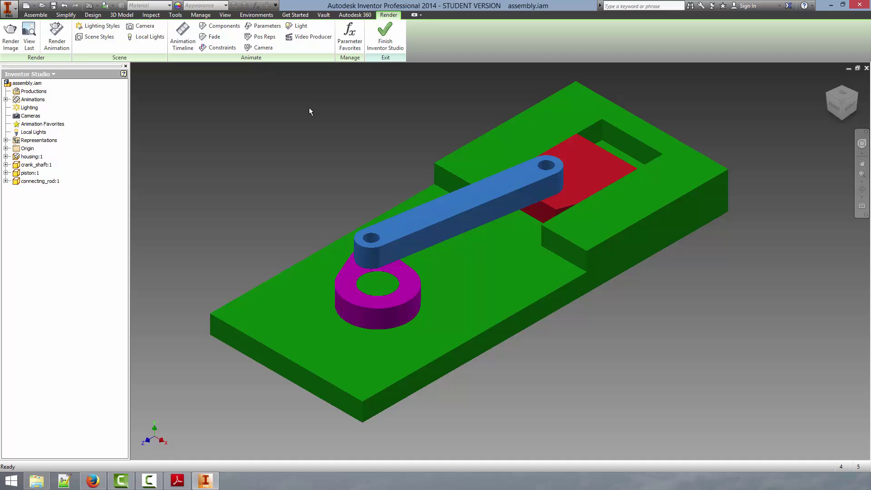
# Return the assembly to its Home view with F6
pyautogui.press('F6')
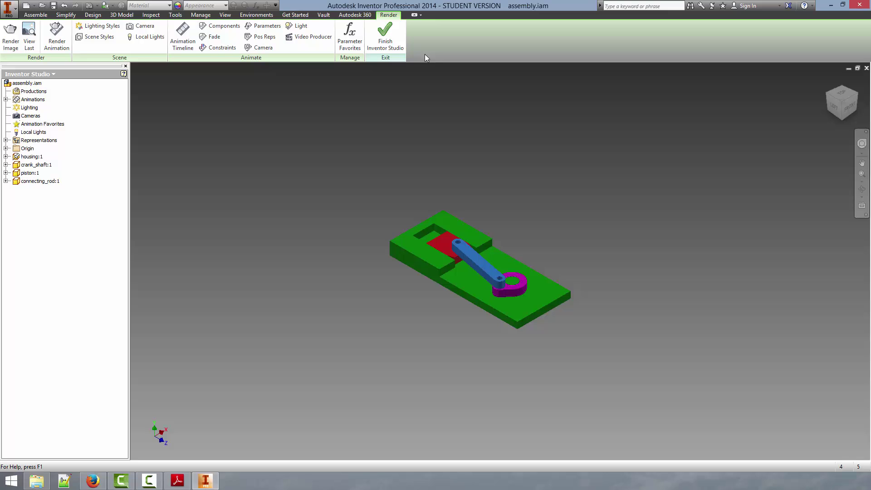
# Finish Inventor Studio and drag crank_shaft:1 to a new angle, sliding the piston
pyautogui.click(392, 37)
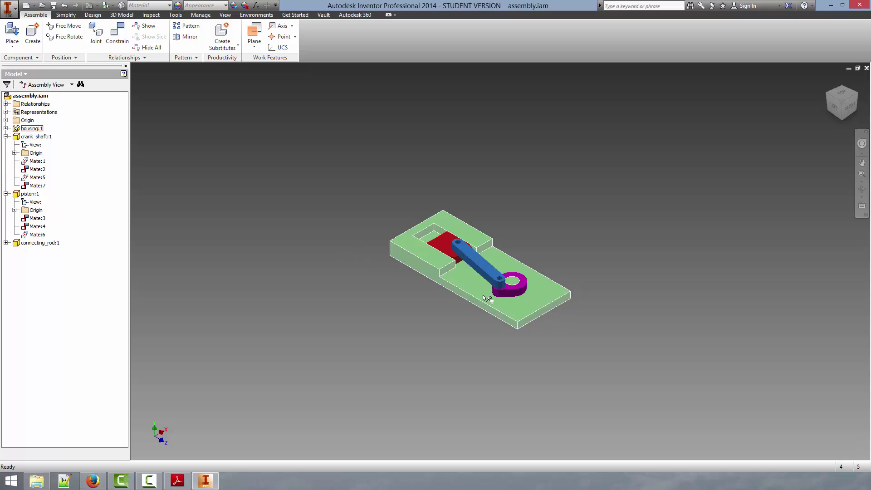
pyautogui.moveTo(502, 291); pyautogui.dragTo(530, 279)
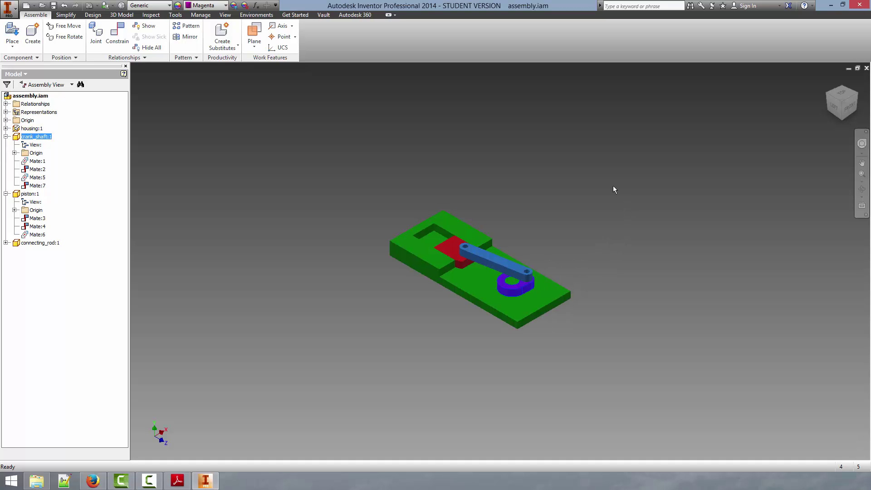
# Constrain the crank's flat face to the base plate's side face with a 0.00 deg directed angle
pyautogui.click(119, 31)
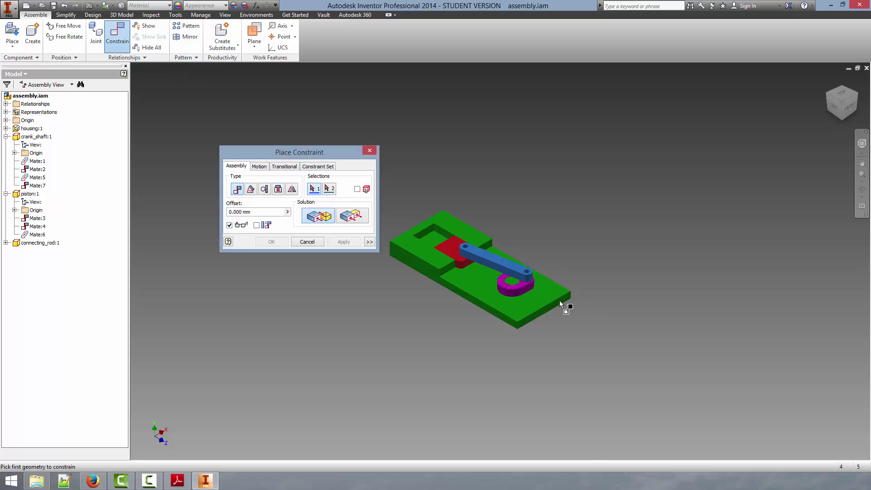
pyautogui.scroll(5, 526, 286)
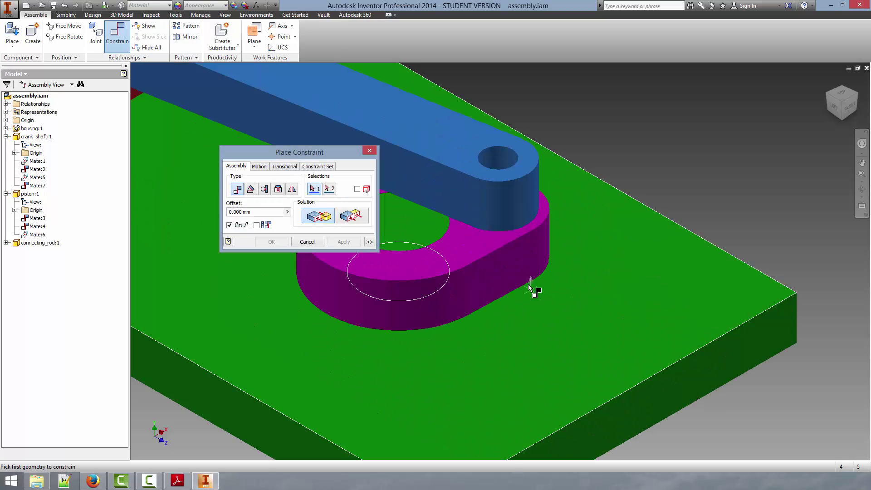
pyautogui.click(508, 269)
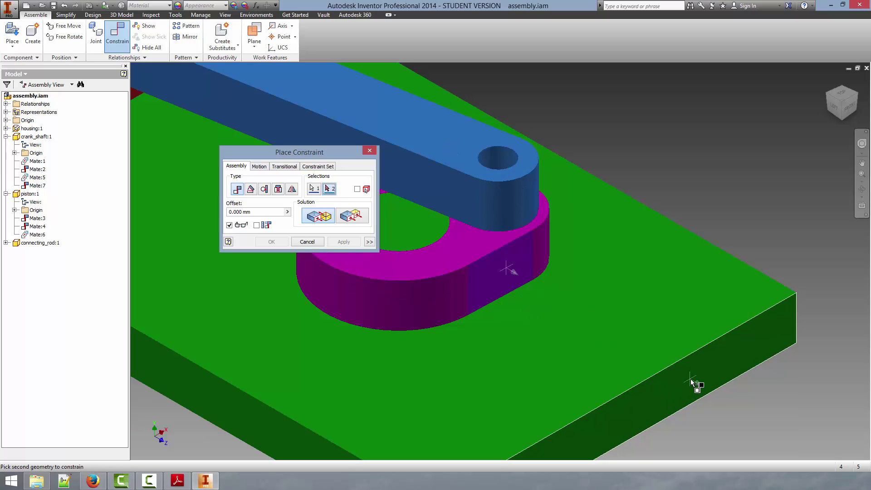
pyautogui.click(710, 367)
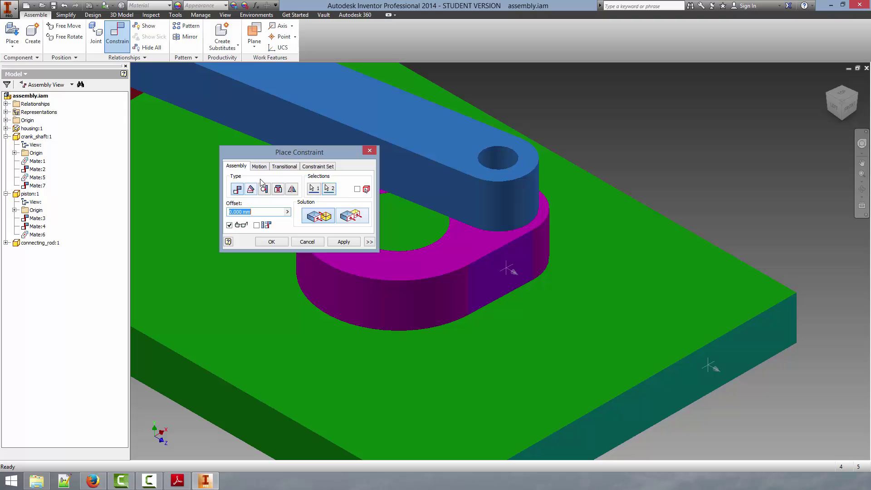
pyautogui.click(251, 190)
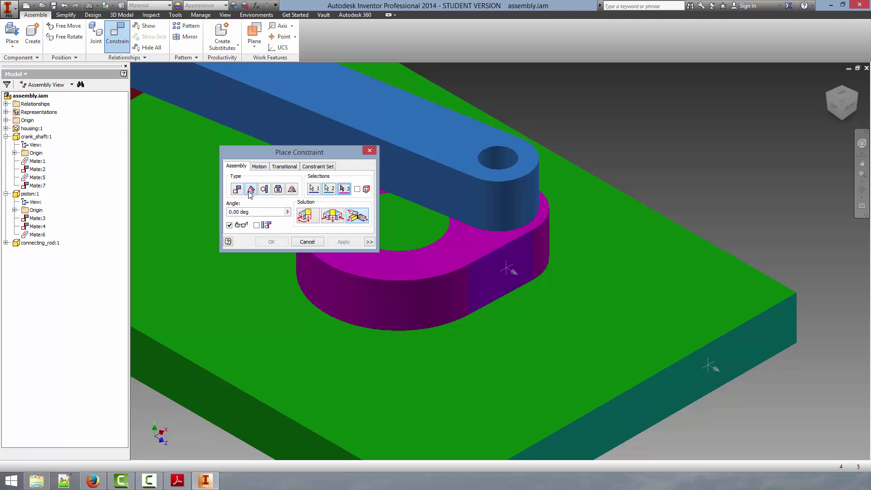
pyautogui.click(307, 217)
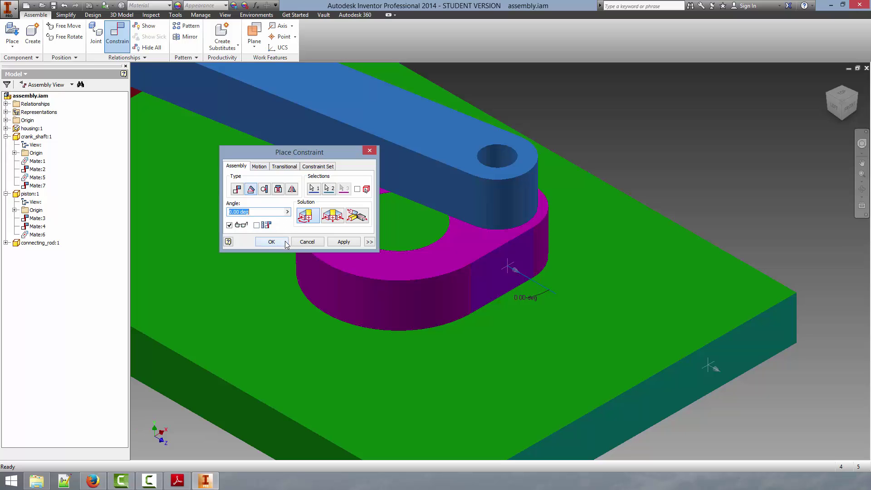
pyautogui.click(271, 242)
pyautogui.scroll(-6, 501, 256)
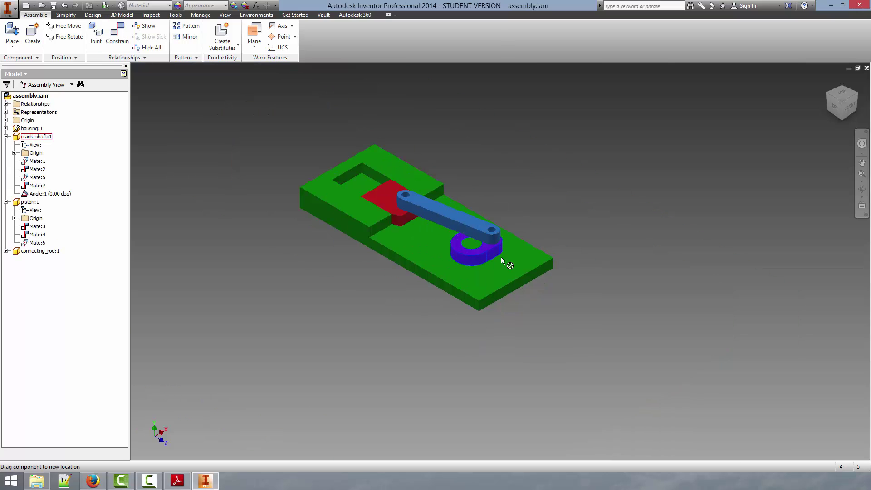
# Enter Inventor Studio and start Animate Constraints on crank_shaft's Angle:1 constraint
pyautogui.click(501, 258)
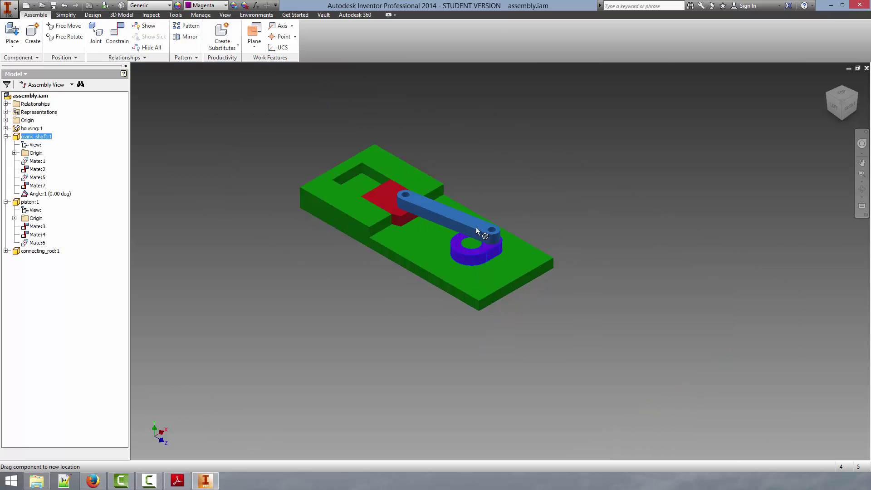
pyautogui.click(366, 189)
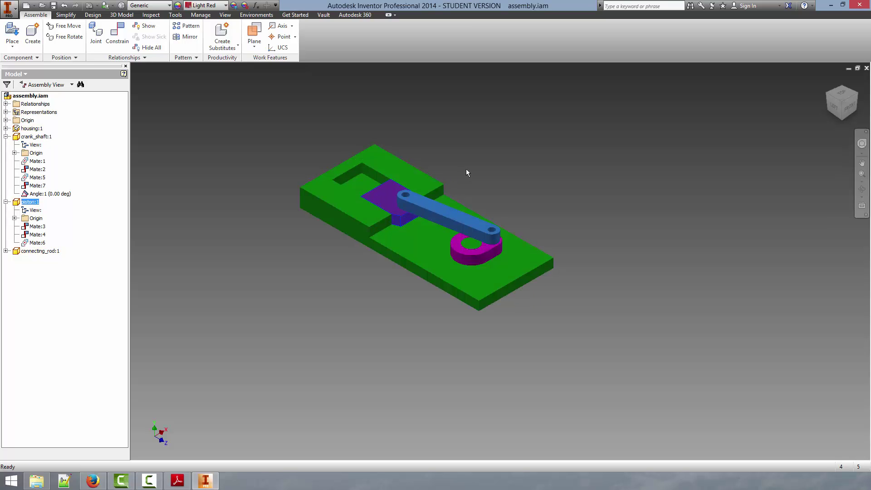
pyautogui.click(256, 15)
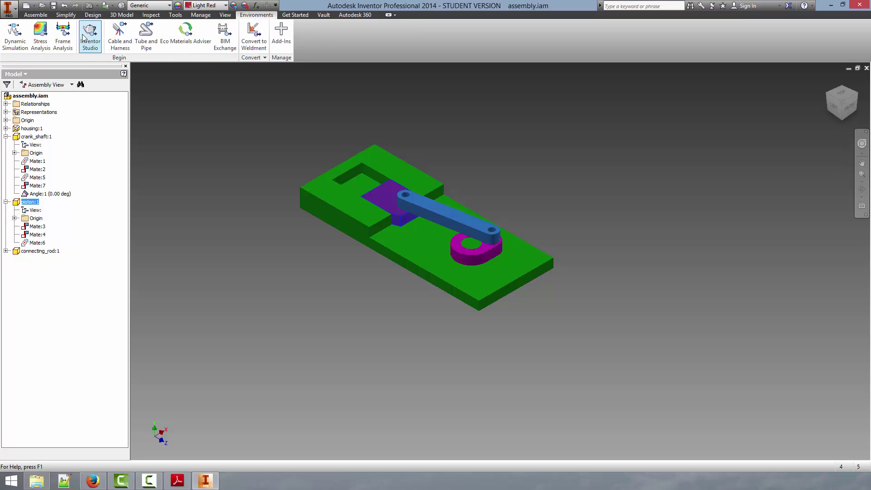
pyautogui.click(98, 36)
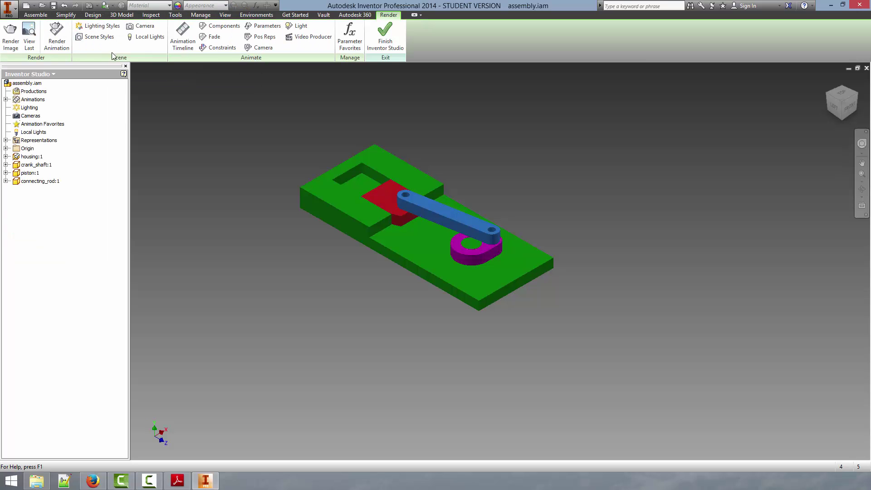
pyautogui.click(6, 165)
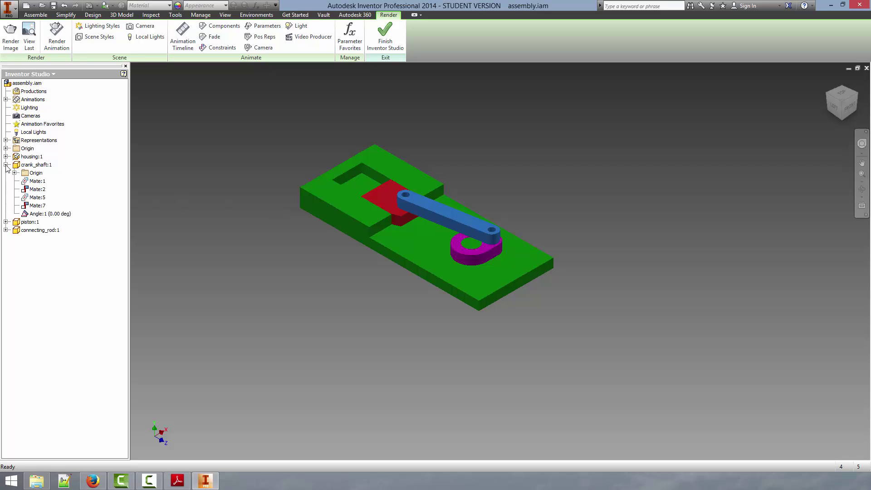
pyautogui.click(39, 214)
pyautogui.rightClick(39, 216)
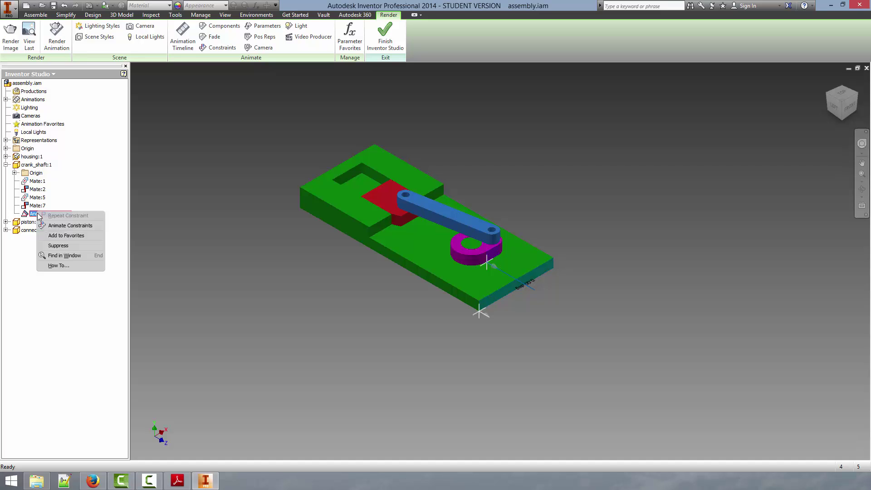
pyautogui.click(96, 227)
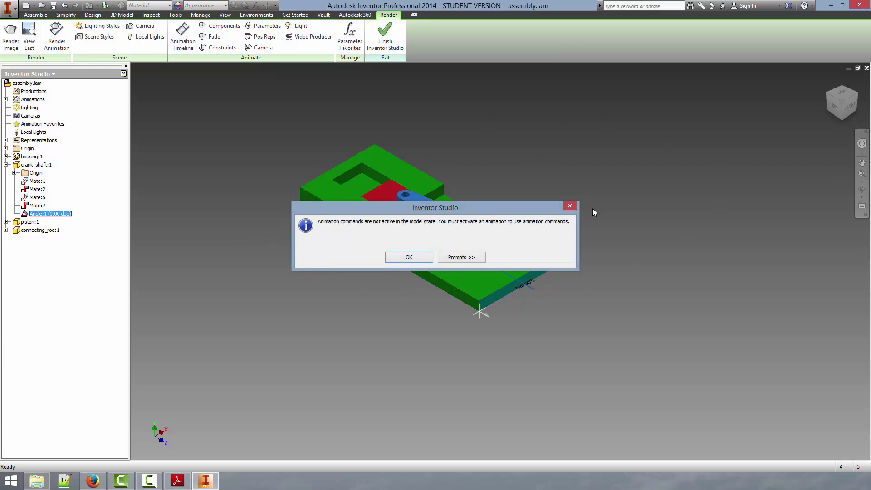
# Animate Angle:1 from 0 to 1080 deg, ending at 11 s
pyautogui.click(413, 257)
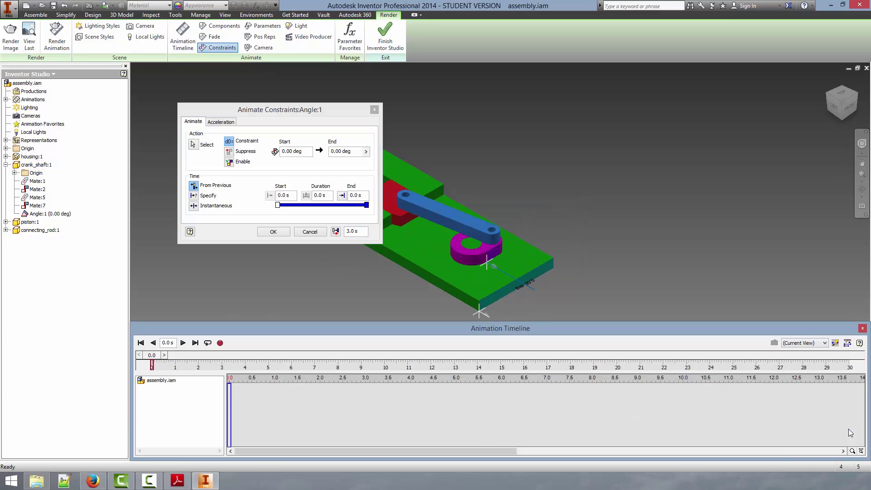
pyautogui.moveTo(259, 111); pyautogui.dragTo(194, 96)
pyautogui.click(210, 134)
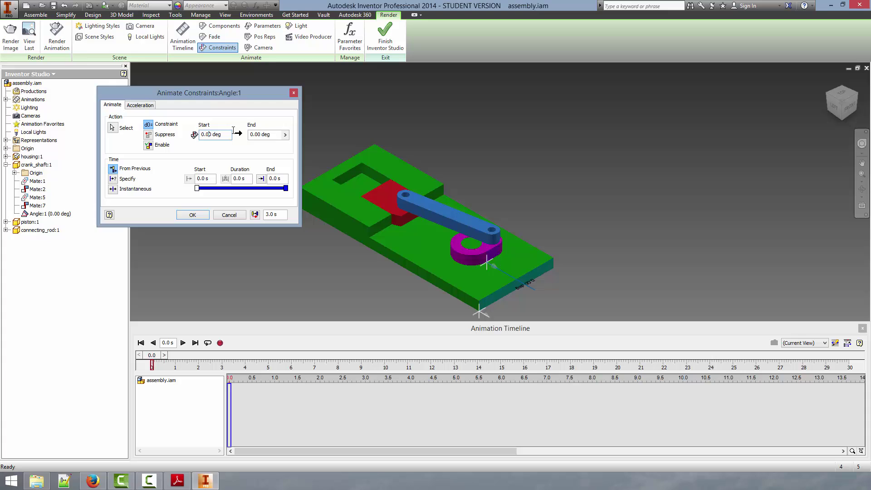
pyautogui.click(269, 135)
pyautogui.click(142, 106)
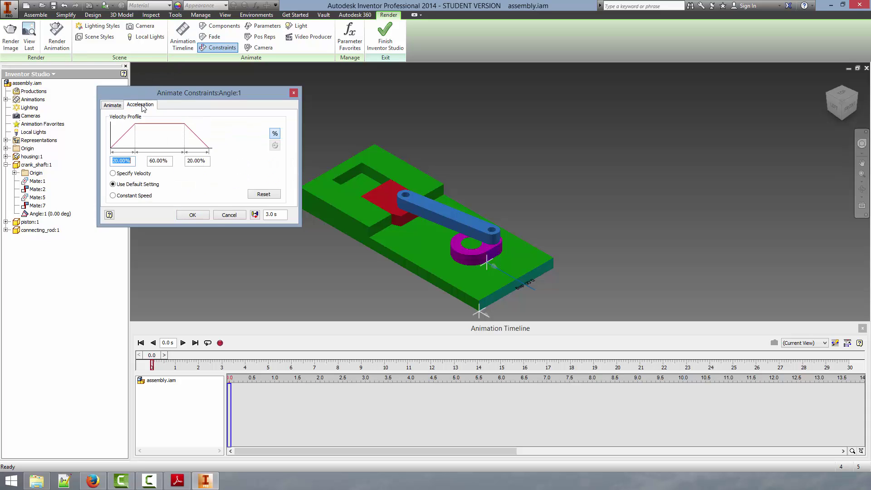
pyautogui.click(114, 105)
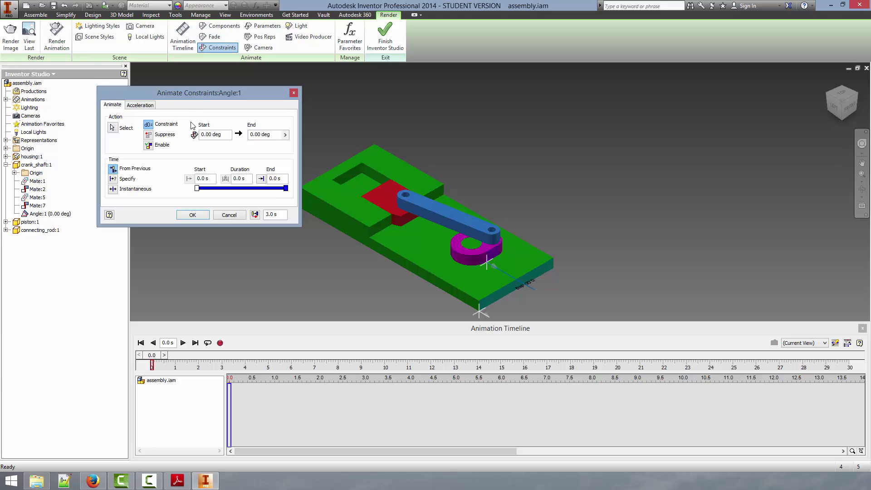
pyautogui.moveTo(252, 133); pyautogui.dragTo(249, 133)
pyautogui.write('1080')
pyautogui.write('11')
pyautogui.click(192, 215)
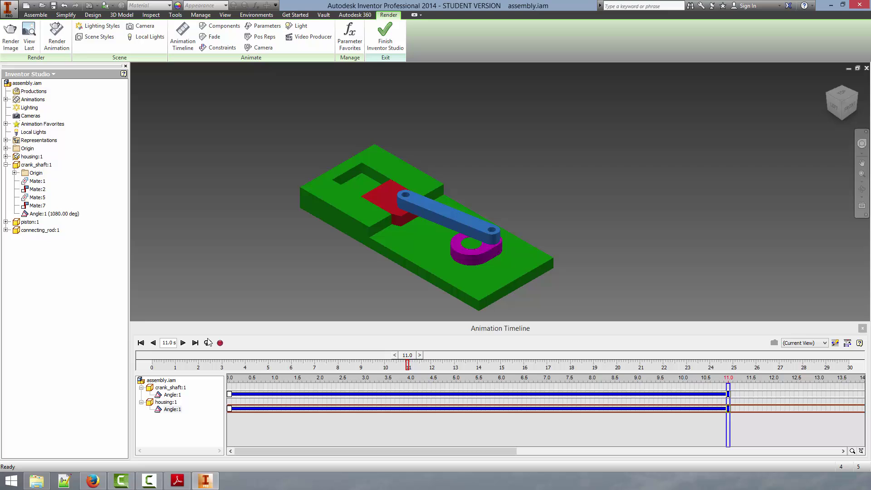
# Play the crank animation through once, then rewind it to 0.0 s
pyautogui.click(140, 344)
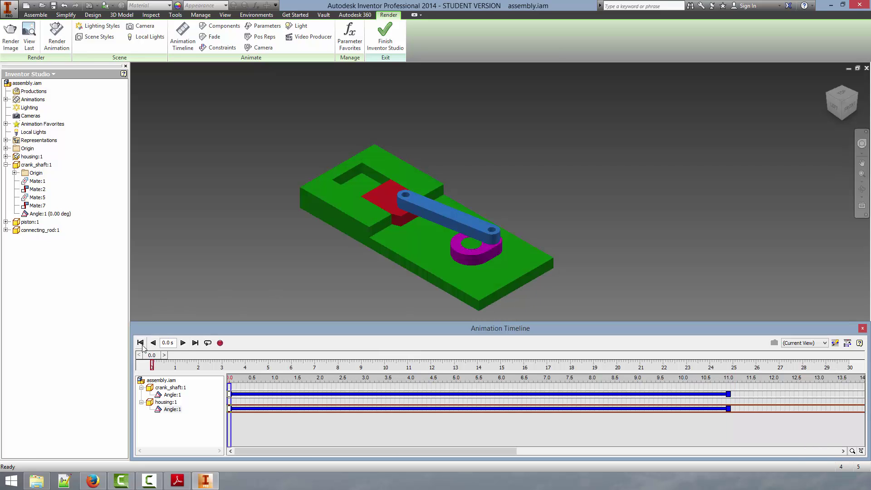
pyautogui.click(182, 343)
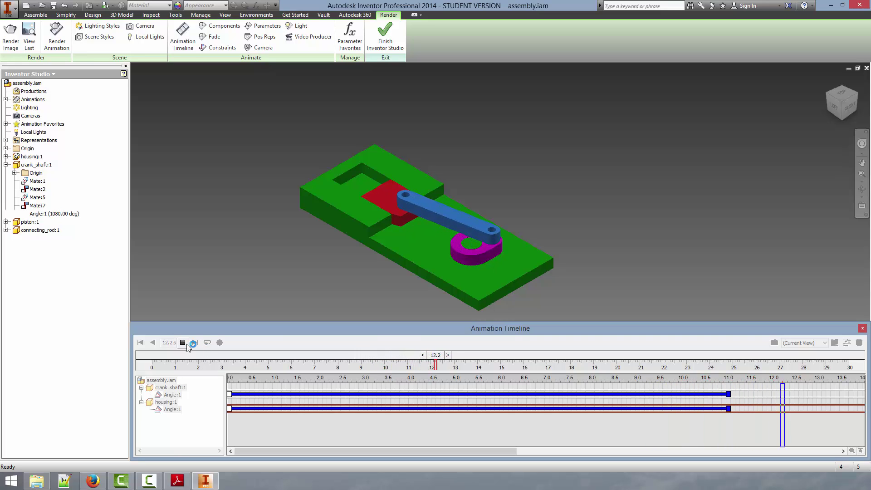
pyautogui.click(183, 342)
pyautogui.click(142, 343)
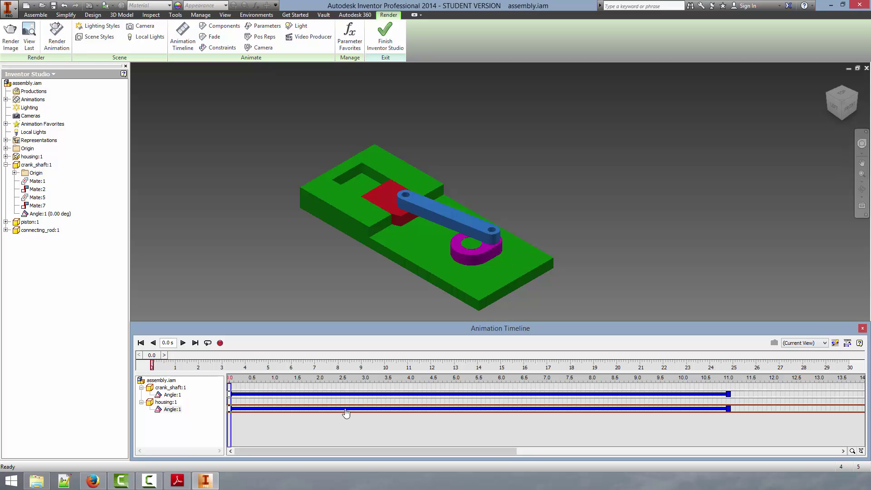
# Reframe the model and create Camera1 from the current view
pyautogui.scroll(2, 330, 275)
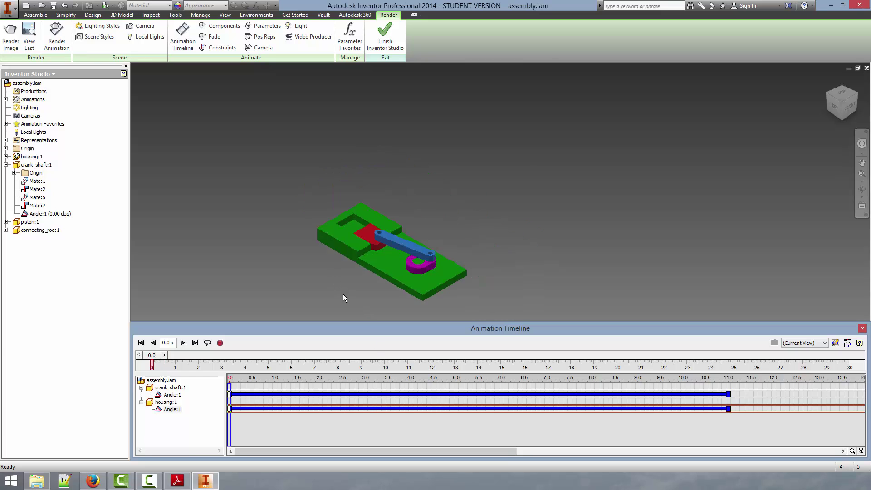
pyautogui.scroll(-3, 343, 290)
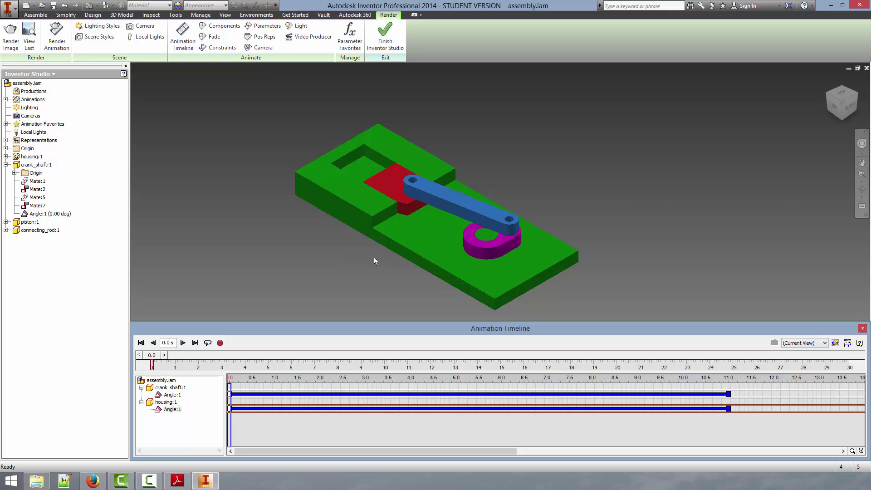
pyautogui.moveTo(375, 259); pyautogui.dragTo(396, 247, button='middle')
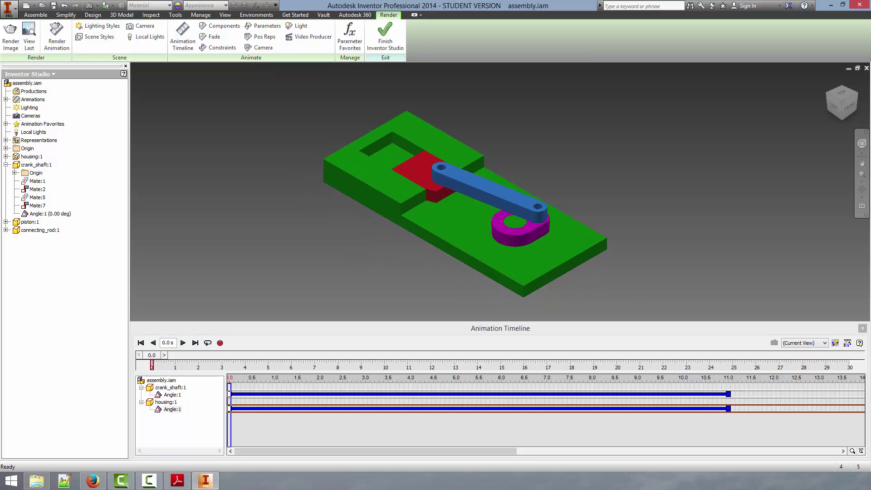
pyautogui.click(846, 343)
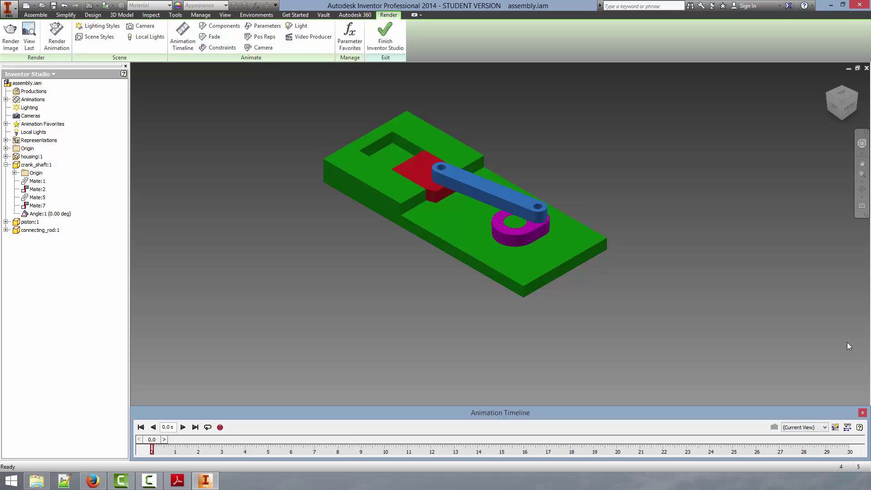
pyautogui.moveTo(622, 226); pyautogui.dragTo(641, 253, button='middle')
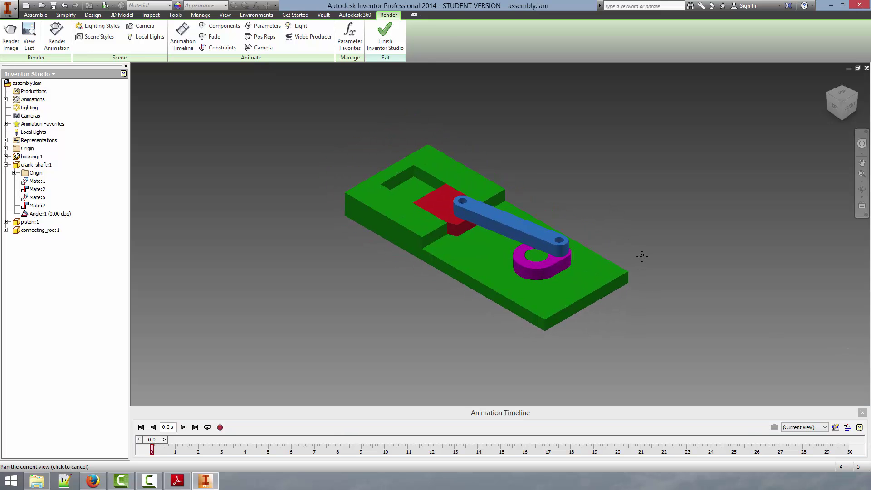
pyautogui.scroll(-1, 484, 231)
pyautogui.scroll(2, 484, 231)
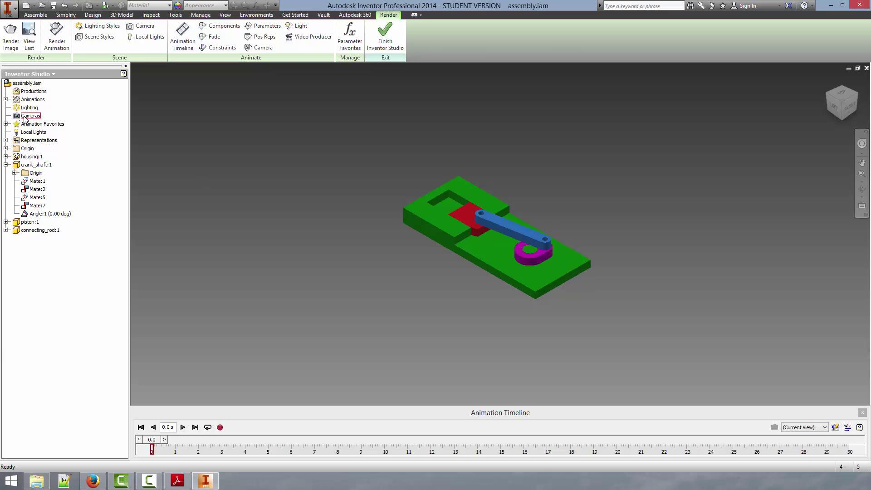
pyautogui.rightClick(25, 116)
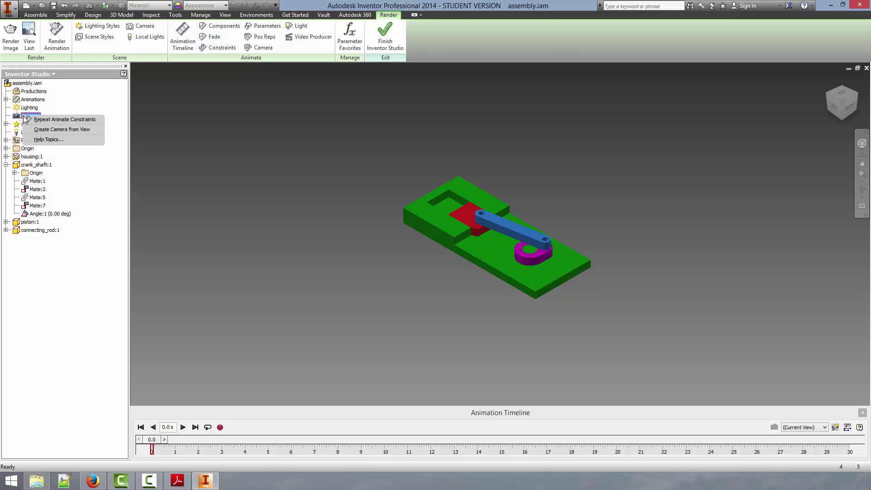
pyautogui.click(81, 130)
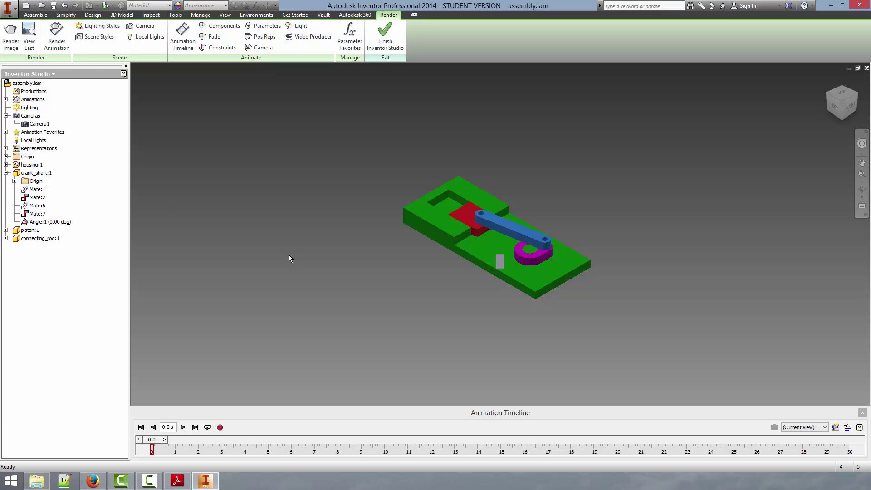
# Rotate to a top-left-front corner view and expand the Animation Timeline
pyautogui.click(829, 97)
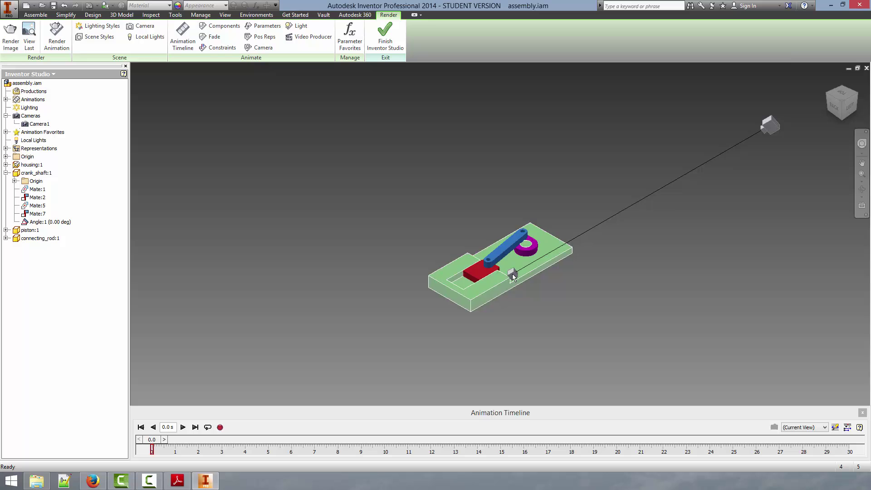
pyautogui.click(854, 97)
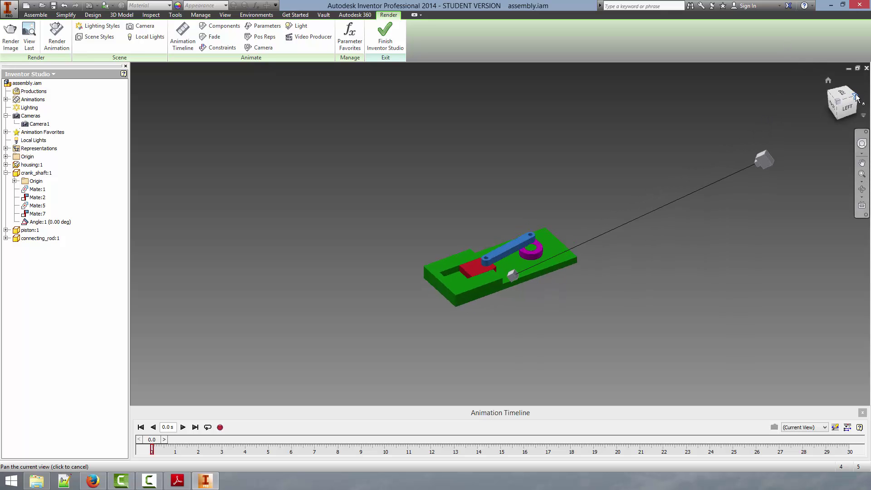
pyautogui.click(848, 427)
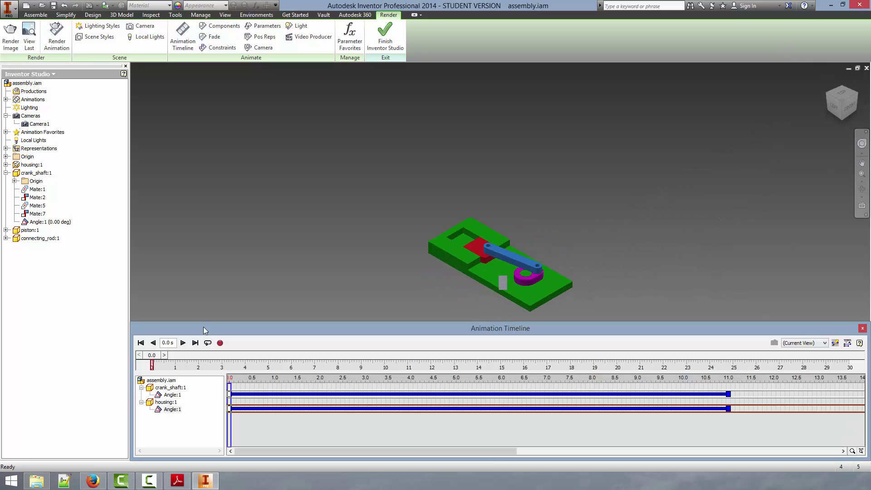
# Start a camera animation for Camera1 with turntable rotation about the Y Origin axis
pyautogui.rightClick(39, 125)
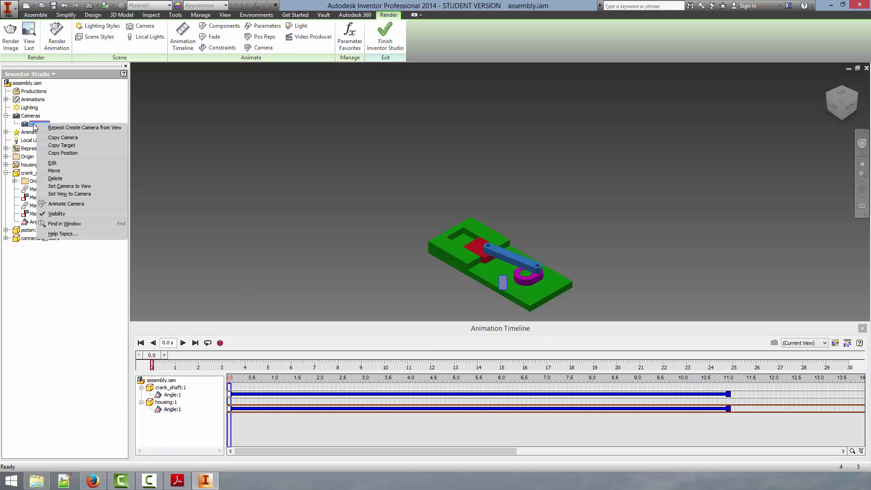
pyautogui.click(85, 205)
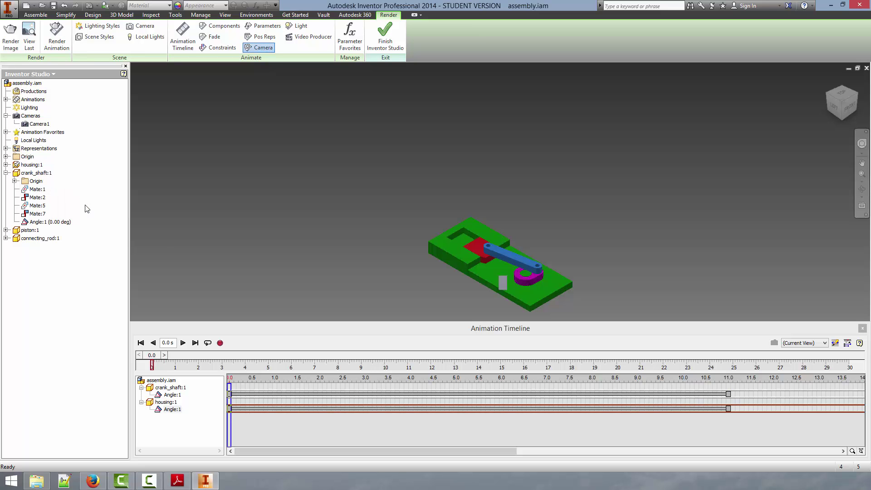
pyautogui.moveTo(846, 338); pyautogui.dragTo(281, 94)
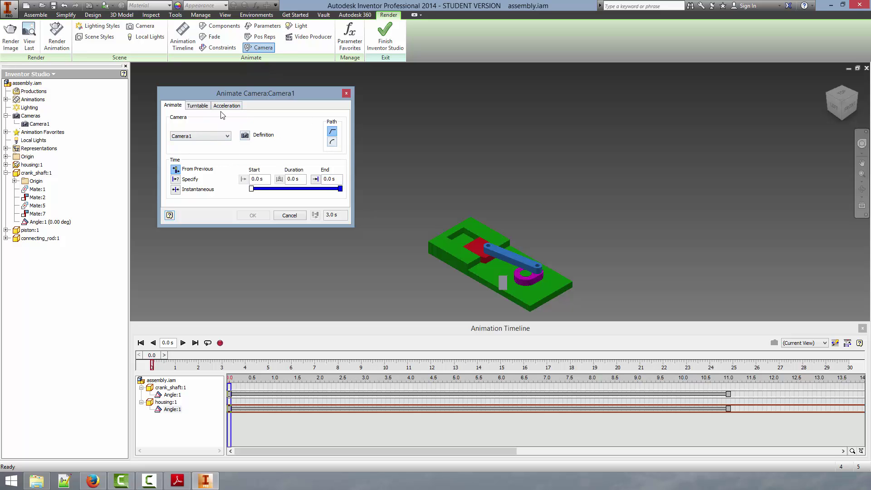
pyautogui.click(196, 106)
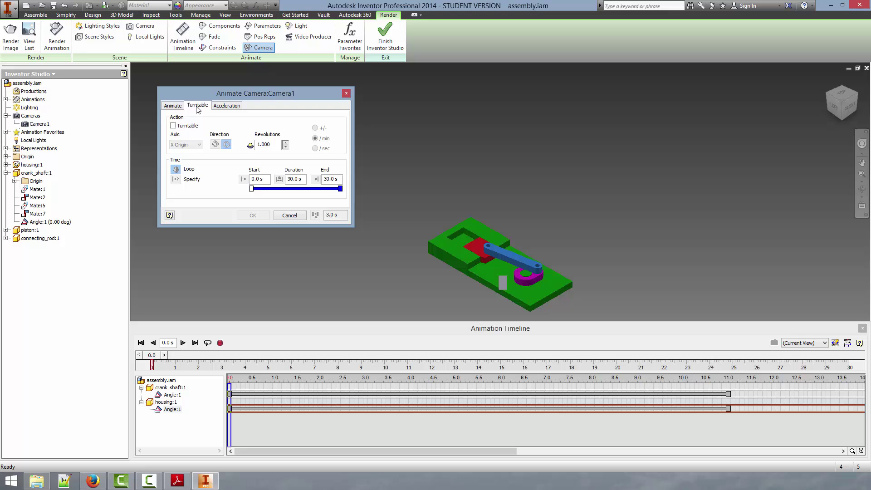
pyautogui.click(189, 127)
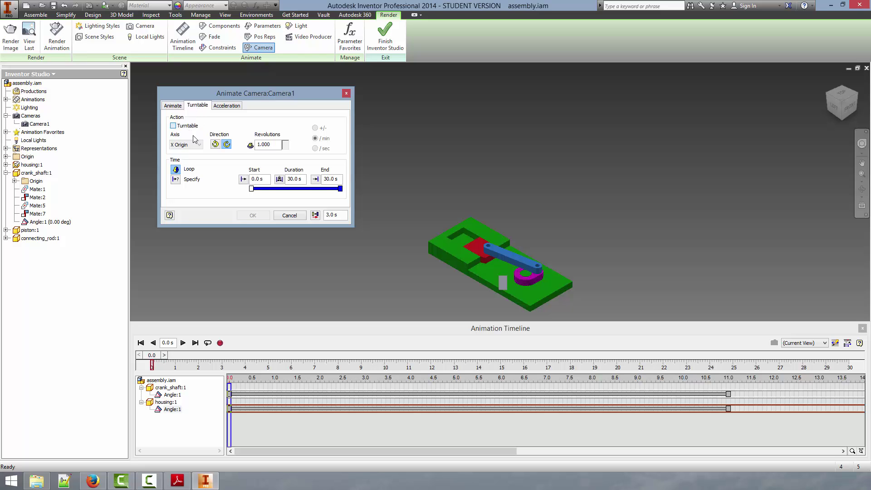
pyautogui.click(195, 145)
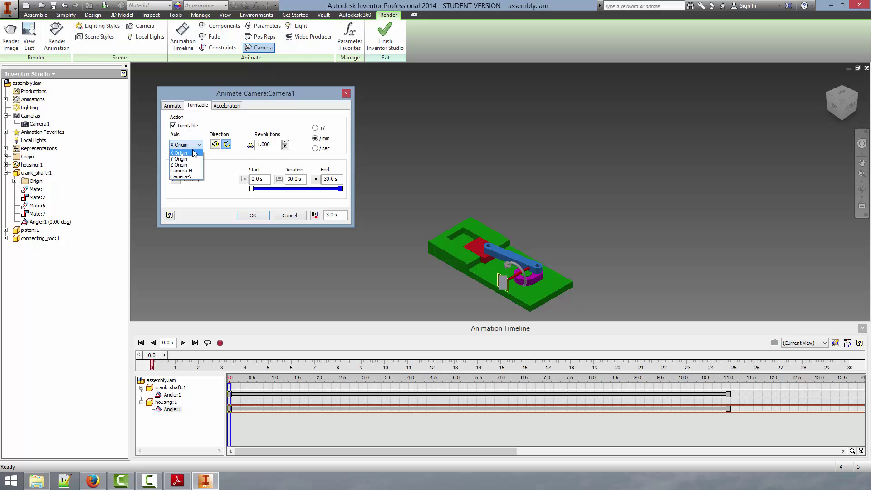
pyautogui.click(193, 159)
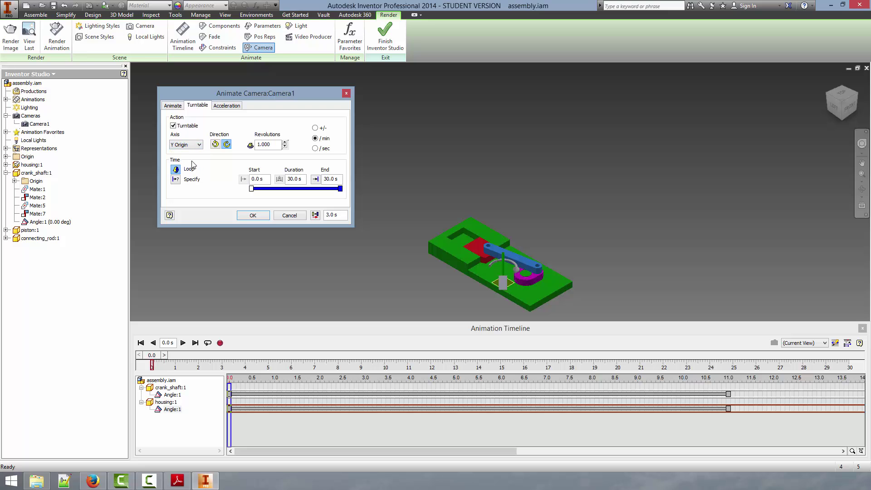
# Set the turntable end time to 5 s with one revolution in total, and confirm
pyautogui.click(824, 92)
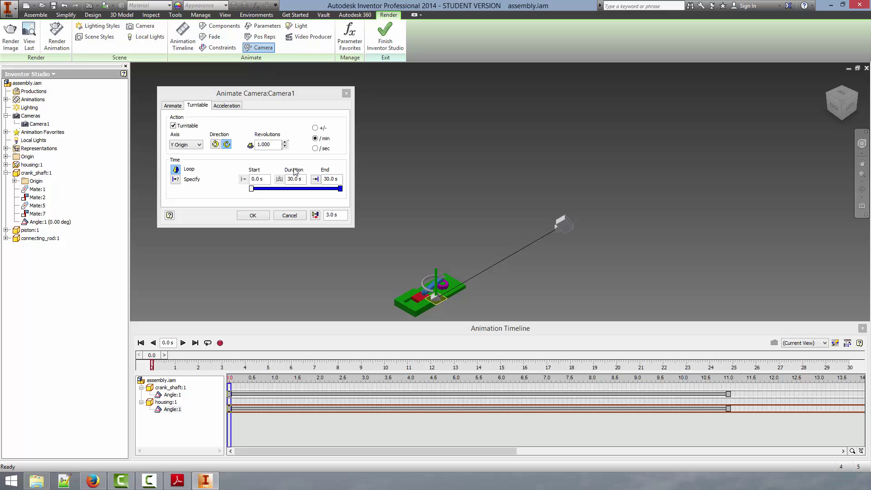
pyautogui.click(335, 179)
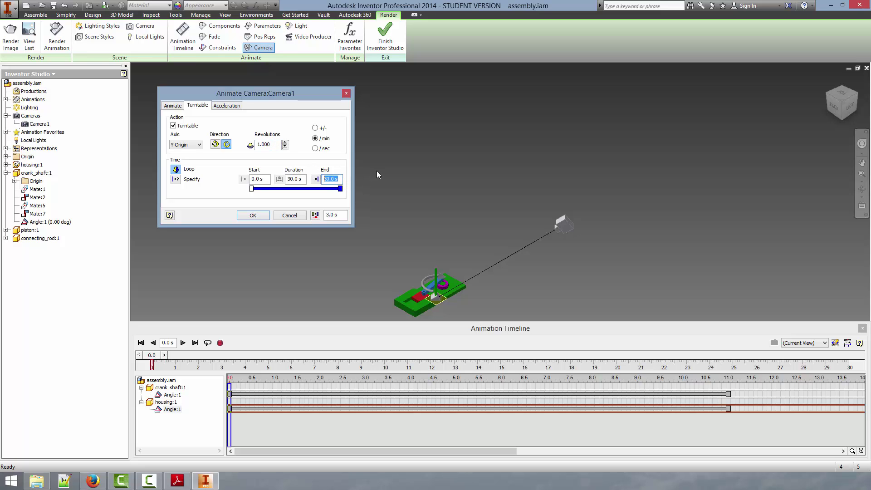
pyautogui.write('5')
pyautogui.click(315, 128)
pyautogui.doubleClick(265, 145)
pyautogui.click(172, 107)
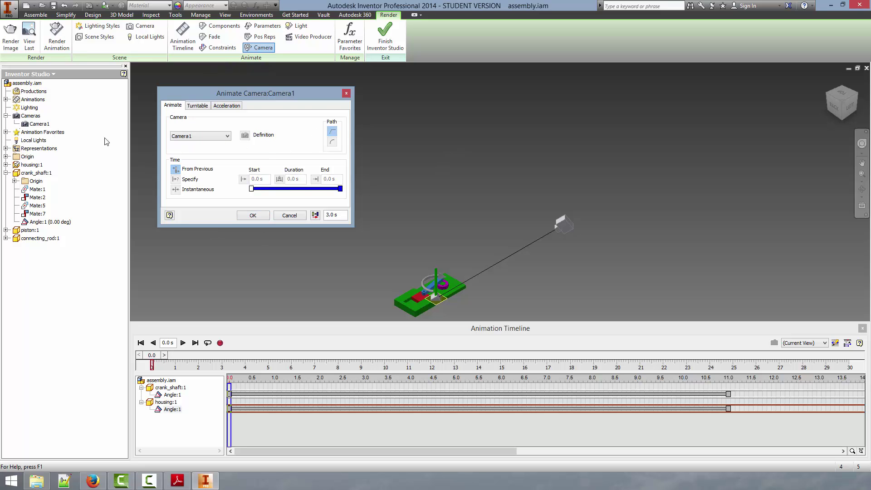
pyautogui.click(199, 106)
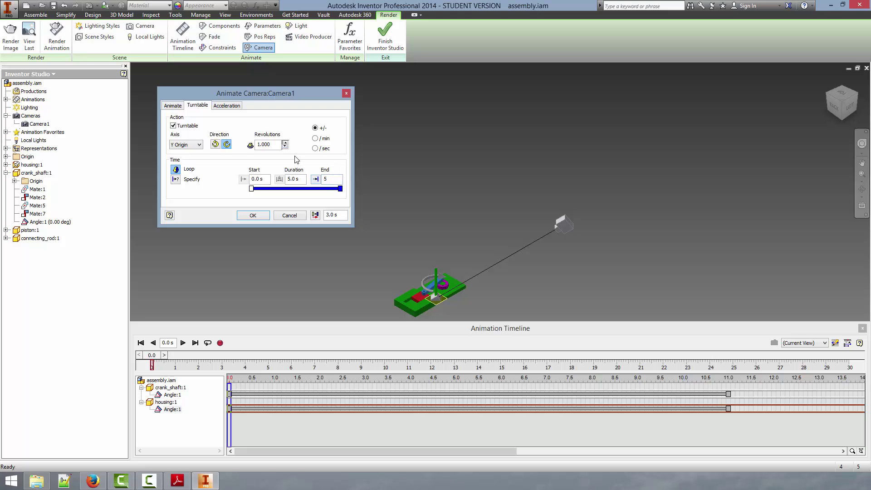
pyautogui.click(257, 216)
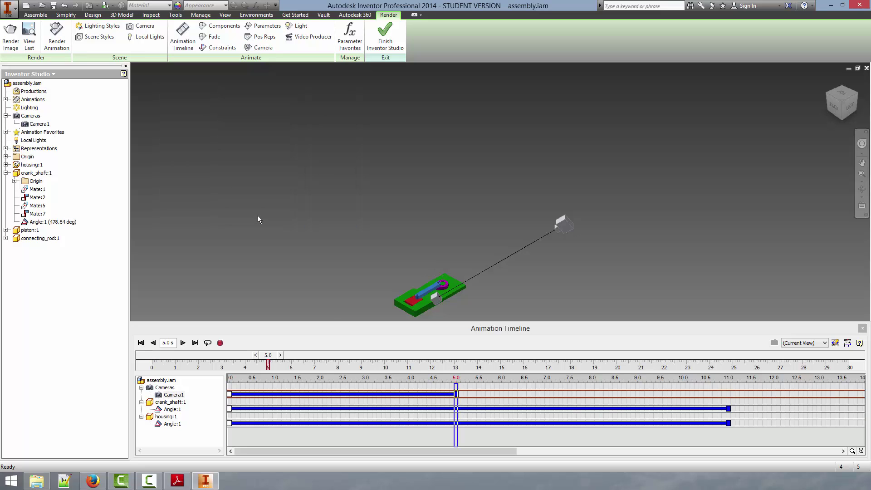
# Preview the animation through Camera1, rewind to 0 s, then view the assembly from the top
pyautogui.click(140, 342)
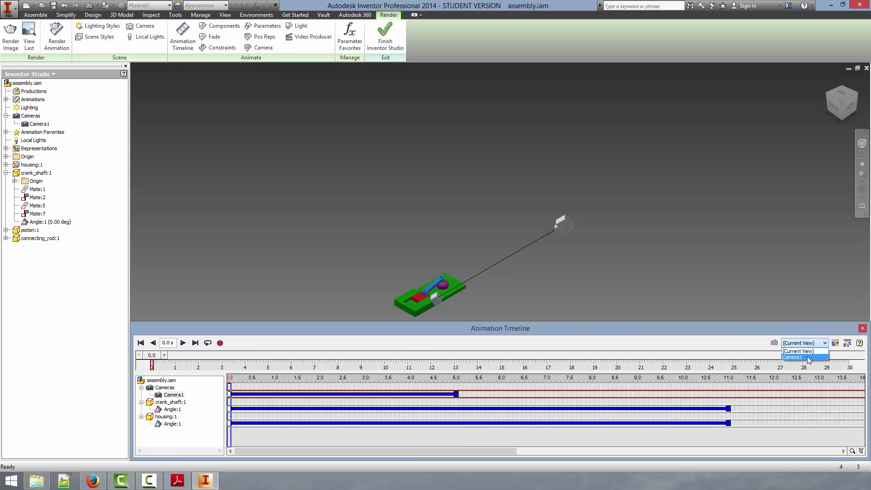
pyautogui.click(807, 357)
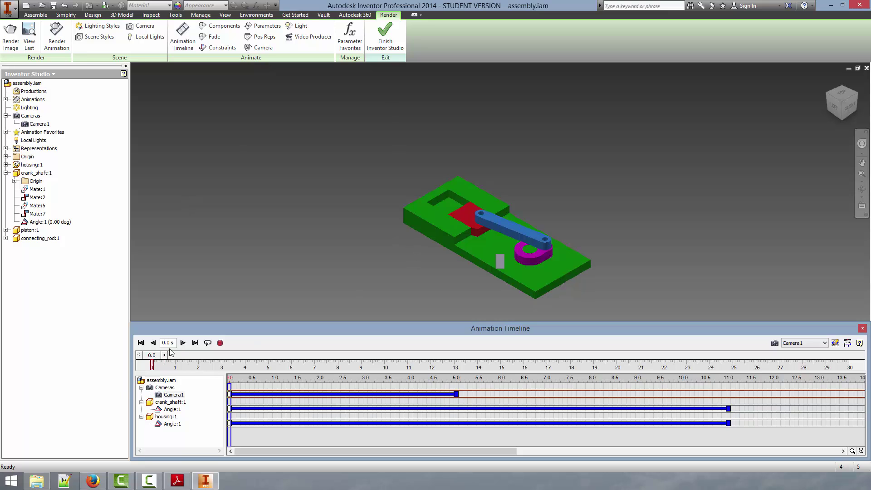
pyautogui.click(183, 343)
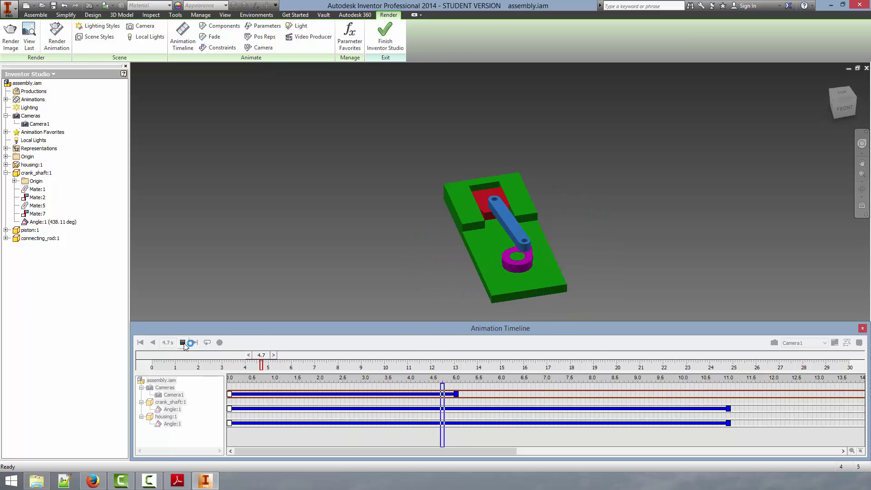
pyautogui.click(183, 343)
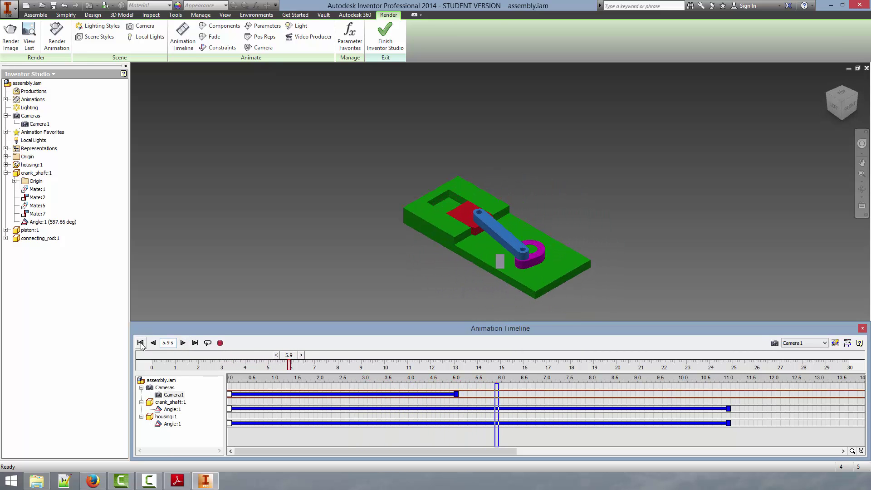
pyautogui.click(140, 343)
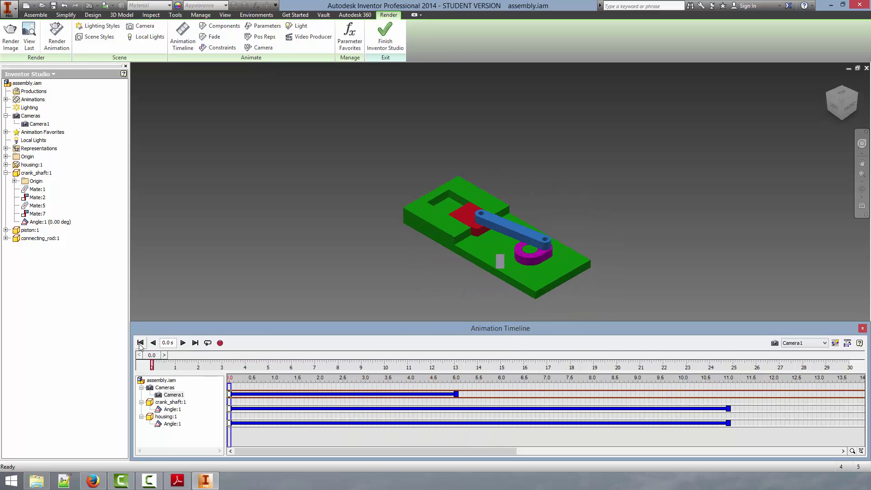
pyautogui.click(842, 93)
pyautogui.moveTo(538, 214); pyautogui.dragTo(459, 216, button='middle')
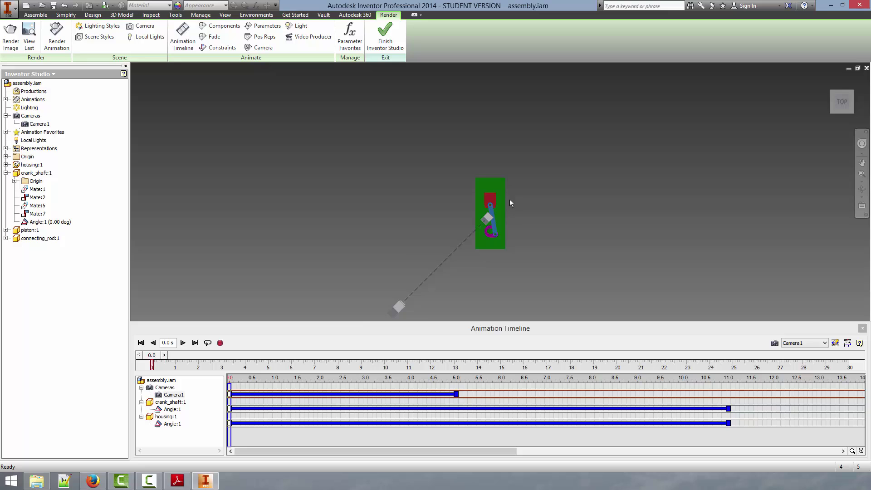
# Zoom and centre the top view, create Camera2 from it, then orbit back to isometric
pyautogui.scroll(3, 510, 200)
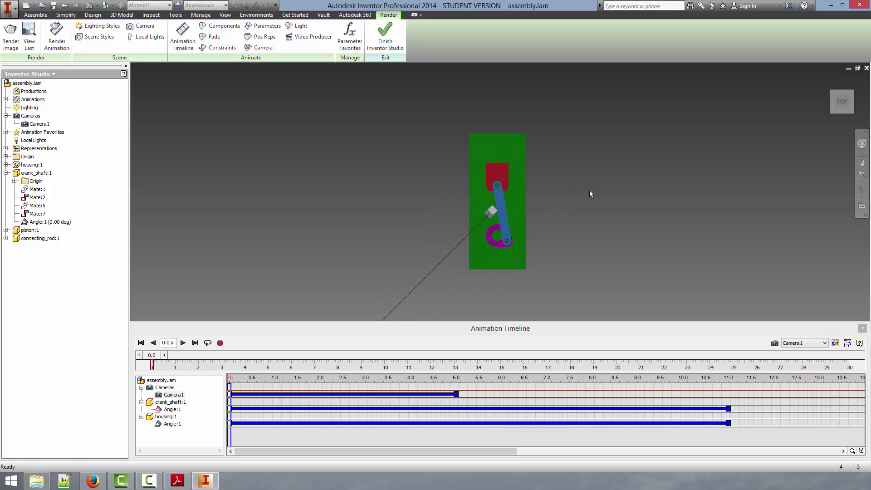
pyautogui.click(848, 342)
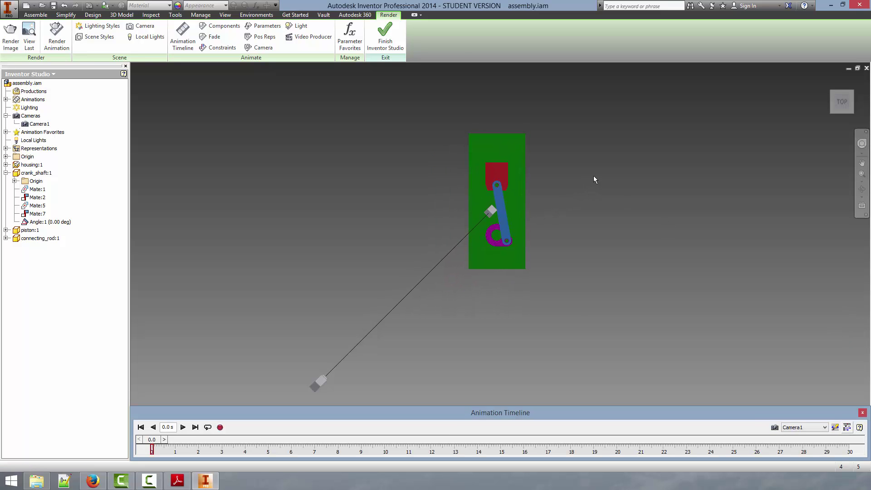
pyautogui.moveTo(568, 214); pyautogui.dragTo(564, 254, button='middle')
pyautogui.rightClick(29, 116)
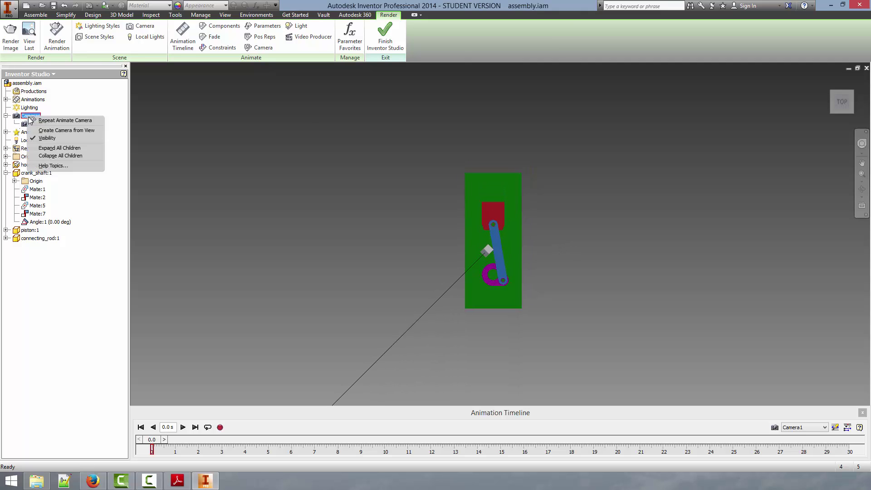
pyautogui.click(89, 131)
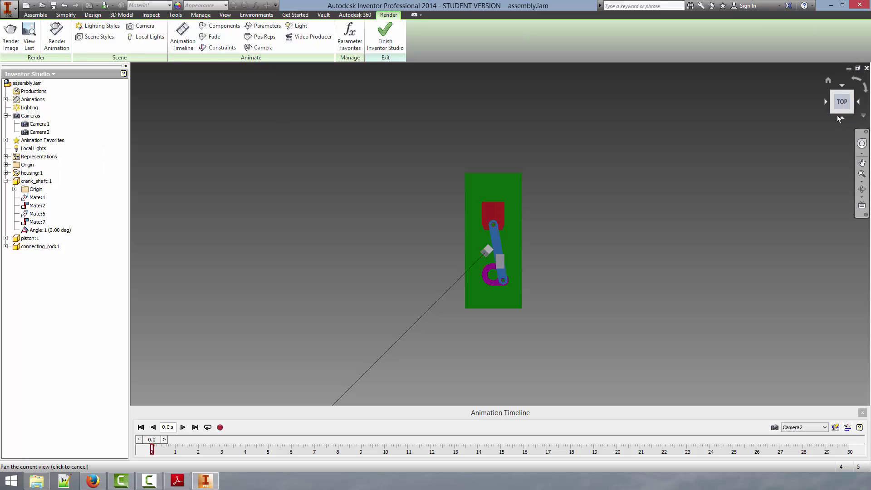
pyautogui.moveTo(842, 115); pyautogui.dragTo(833, 99)
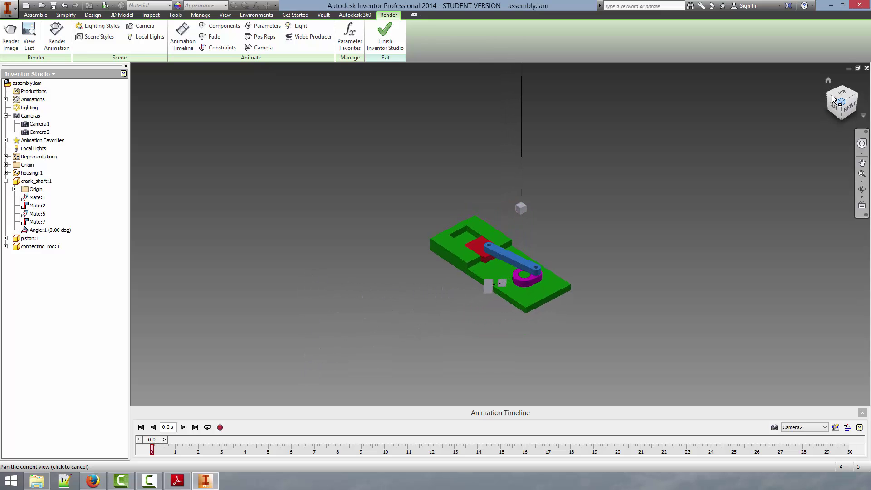
pyautogui.click(847, 427)
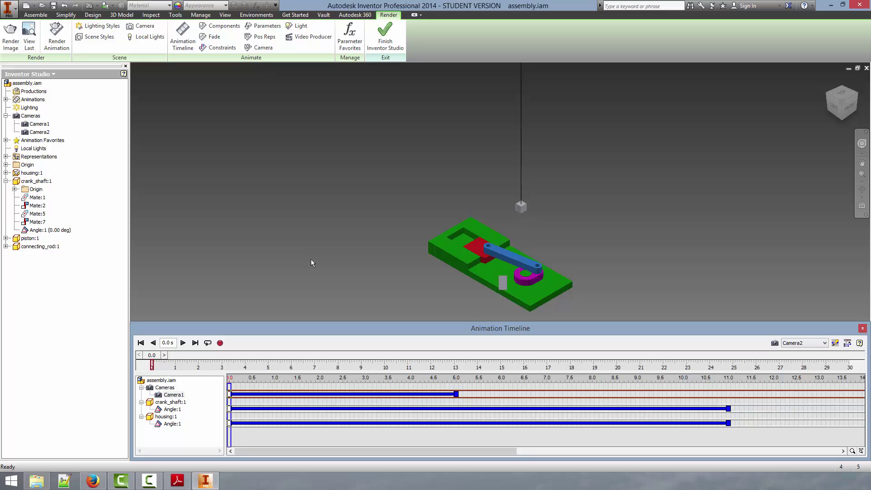
pyautogui.click(848, 342)
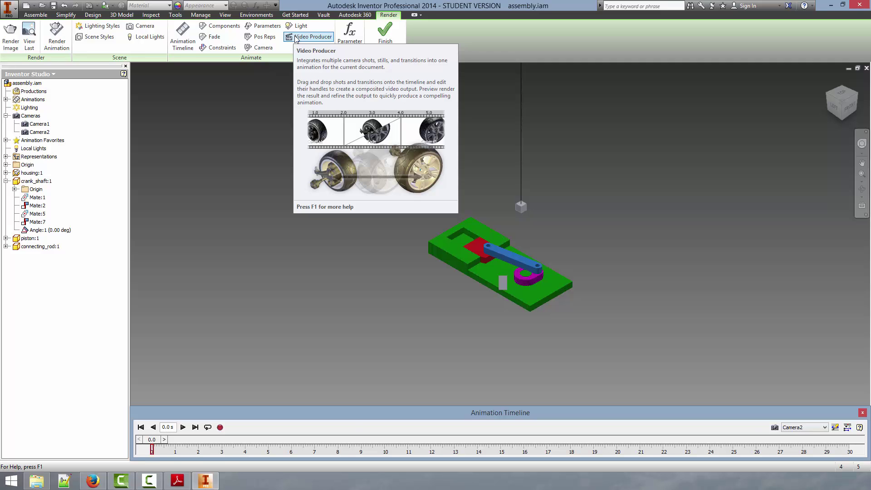
# Create Production1 in Video Producer, with Camera1 and Camera2 listed as shots
pyautogui.click(295, 38)
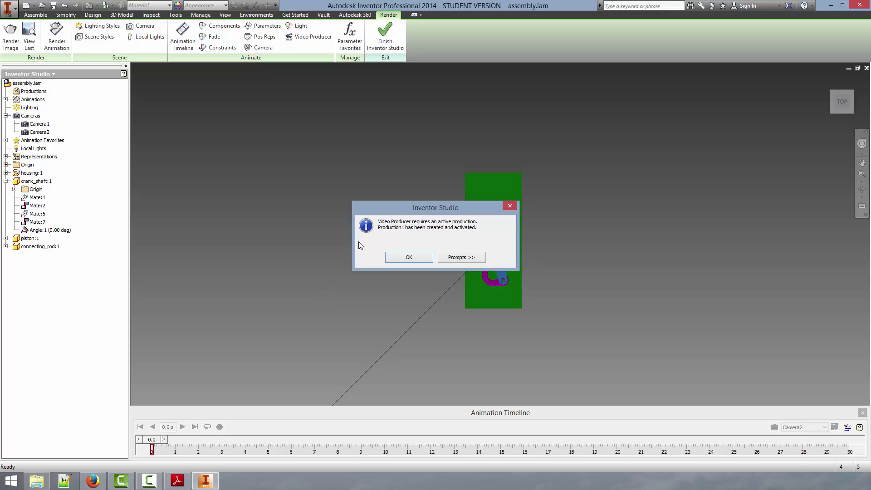
pyautogui.click(410, 257)
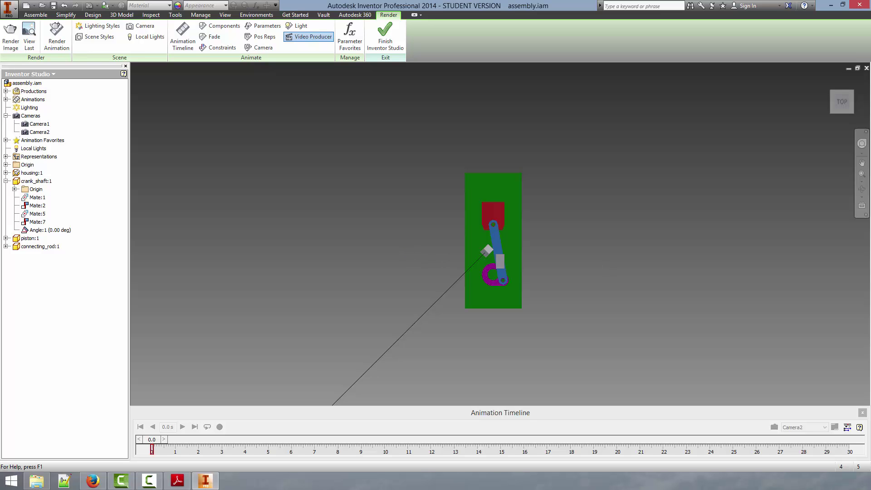
pyautogui.moveTo(472, 256); pyautogui.dragTo(236, 104)
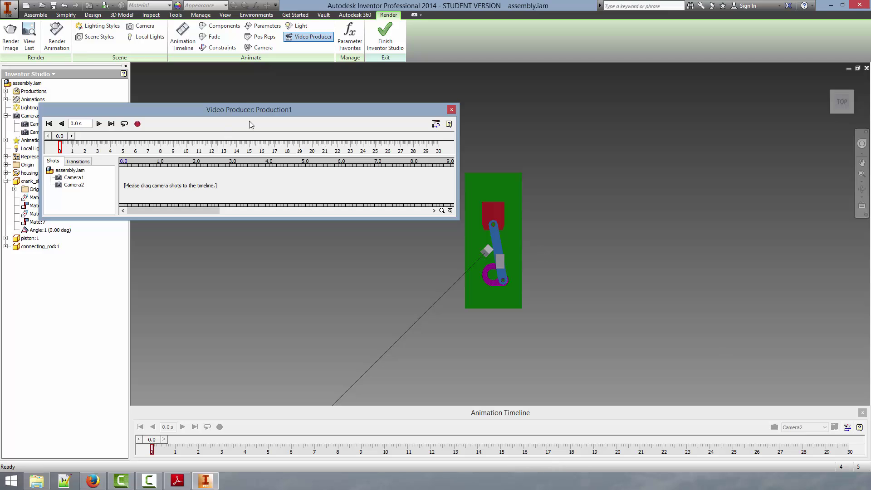
# Put the Camera1 shot on the production timeline ahead of Camera2, keeping its 5 s timing
pyautogui.moveTo(69, 180)
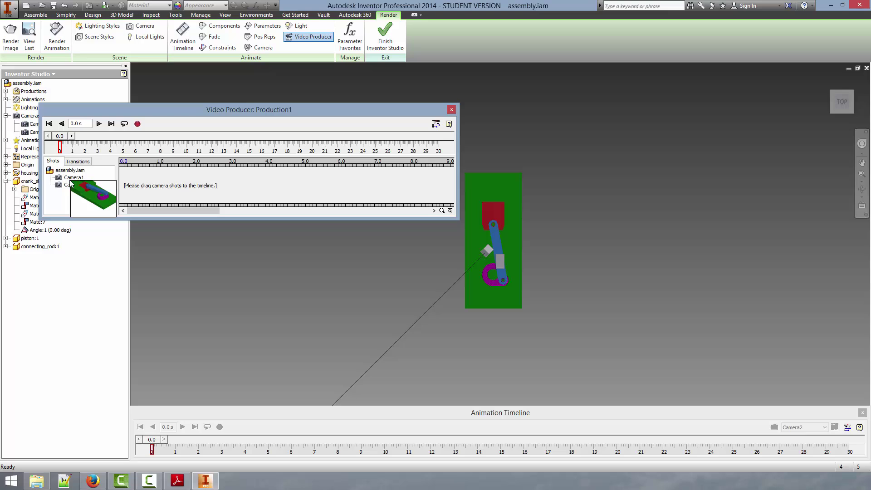
pyautogui.moveTo(65, 180); pyautogui.dragTo(205, 189)
pyautogui.click(159, 179)
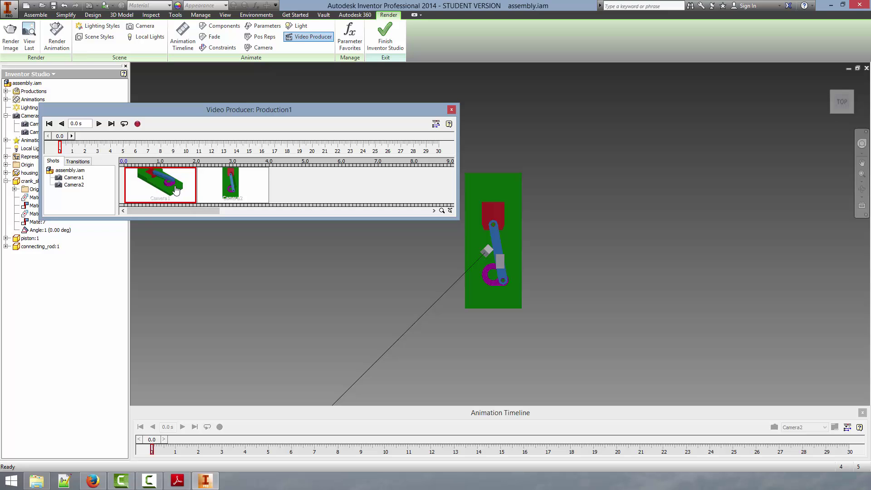
pyautogui.click(233, 190)
pyautogui.click(186, 182)
pyautogui.doubleClick(168, 186)
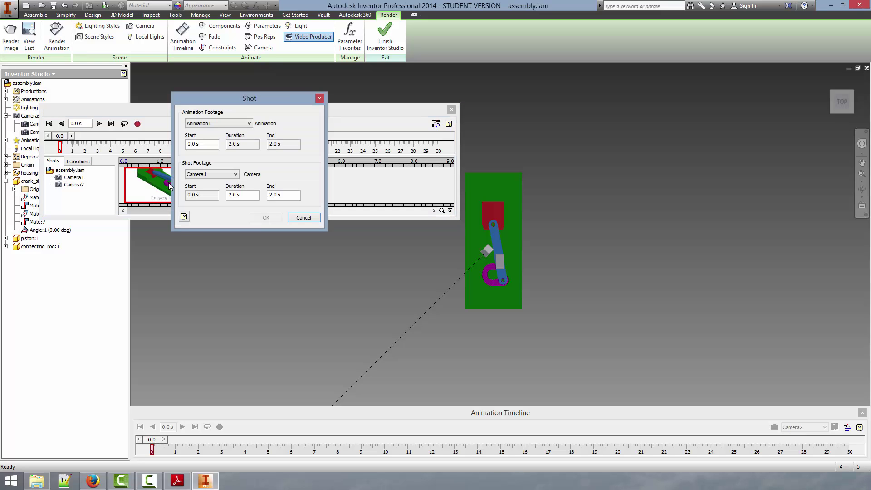
pyautogui.click(289, 195)
pyautogui.click(271, 218)
# Set the Camera2 shot duration to 5 seconds
pyautogui.doubleClick(345, 191)
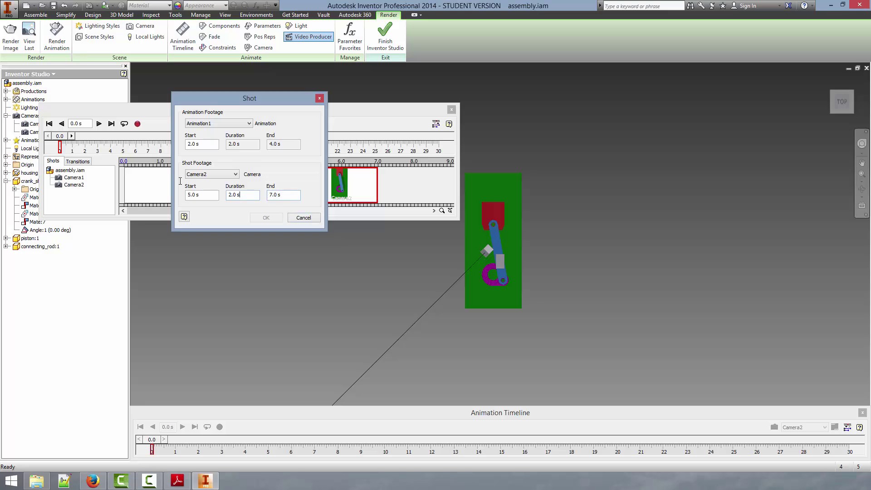
pyautogui.click(243, 195)
pyautogui.write('5')
pyautogui.click(270, 218)
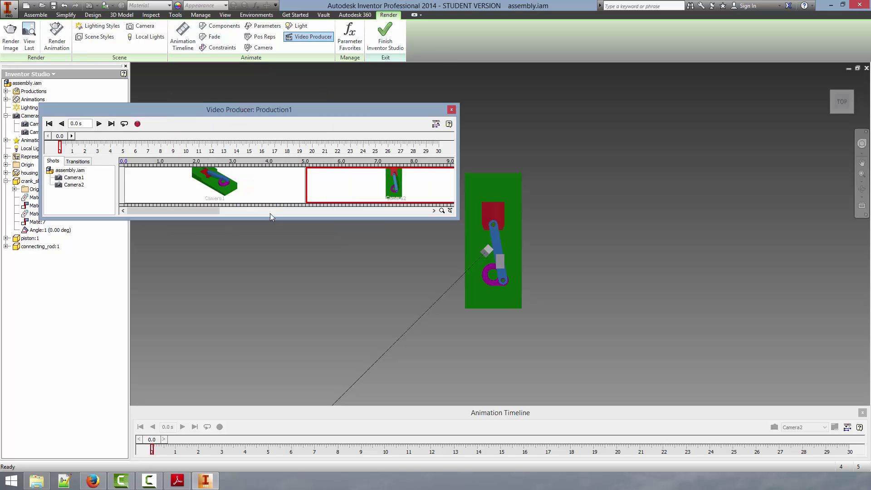
# Add a 1-second Fade transition at the start of the Camera2 shot
pyautogui.click(78, 161)
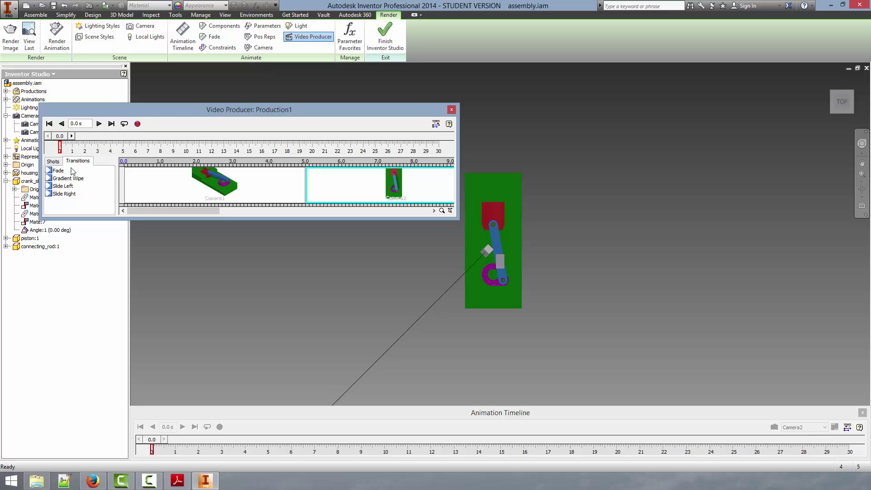
pyautogui.moveTo(51, 173); pyautogui.dragTo(211, 177)
pyautogui.doubleClick(346, 182)
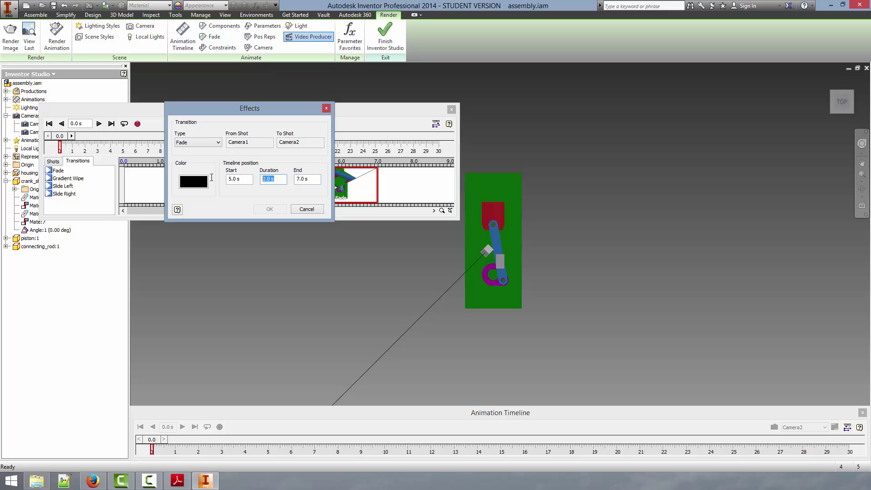
pyautogui.write('1')
pyautogui.click(276, 209)
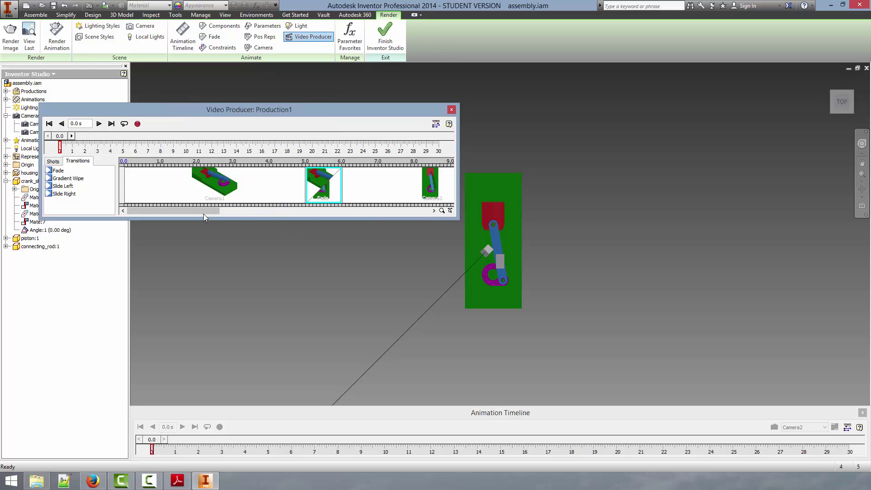
# Widen the production window to show 12 seconds and open the Render Animation settings
pyautogui.moveTo(203, 214)
pyautogui.mouseDown()
pyautogui.moveTo(283, 219)
pyautogui.moveTo(200, 218)
pyautogui.moveTo(210, 214)
pyautogui.mouseUp()
pyautogui.moveTo(458, 152); pyautogui.dragTo(588, 153)
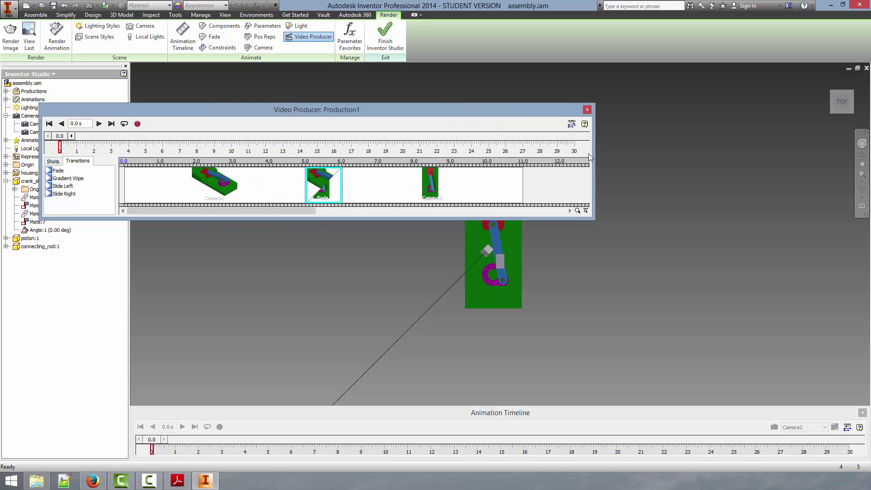
pyautogui.click(137, 124)
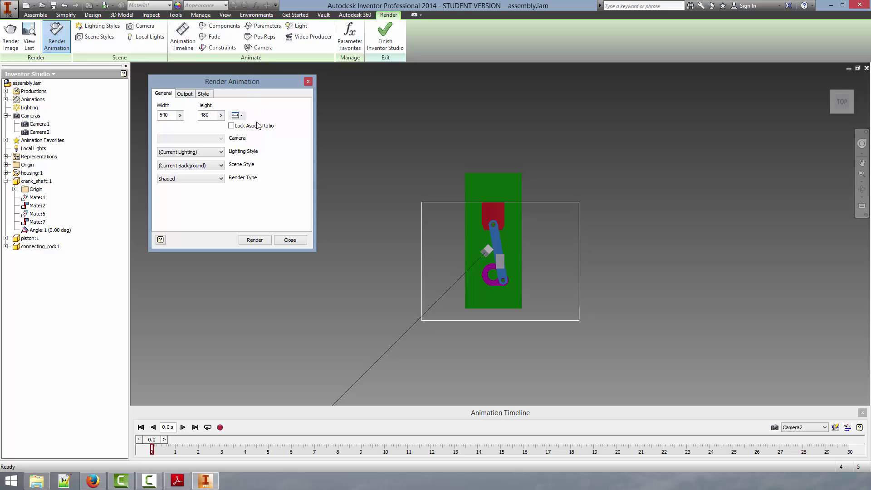
# Set the render time range to end at 11 s and start rendering
pyautogui.click(186, 94)
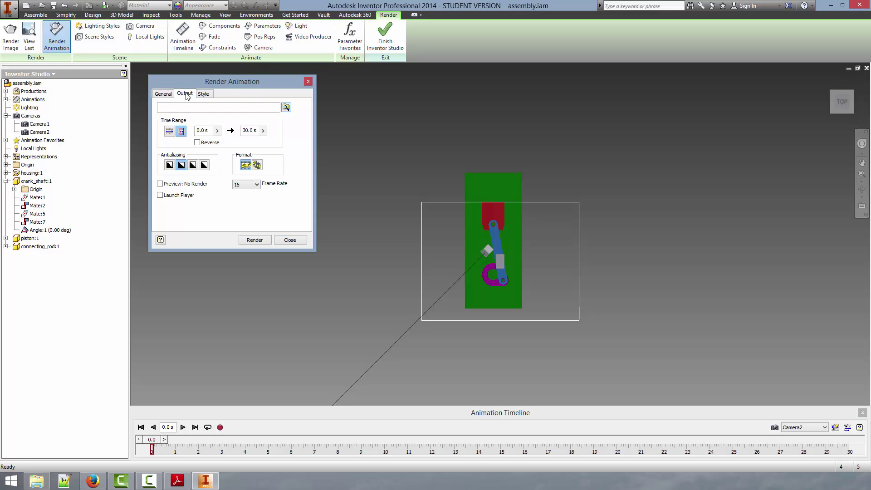
pyautogui.click(254, 129)
pyautogui.moveTo(221, 124); pyautogui.dragTo(220, 126)
pyautogui.write('11')
pyautogui.click(165, 94)
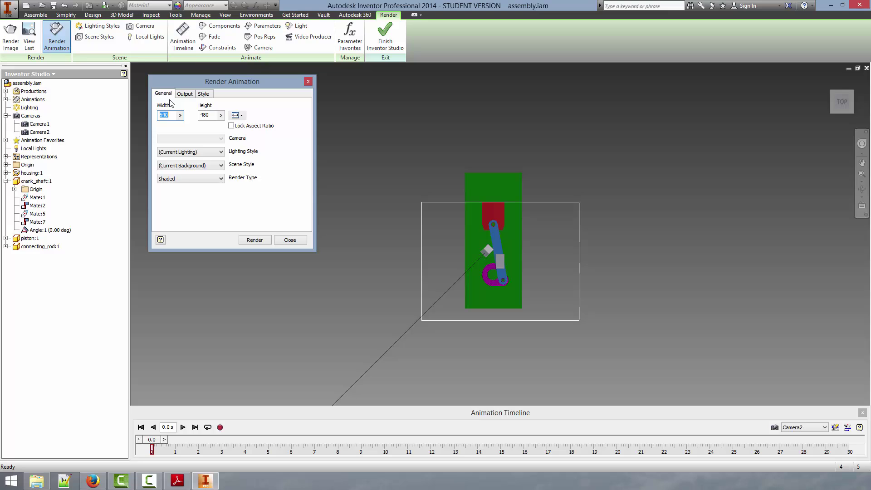
pyautogui.click(192, 96)
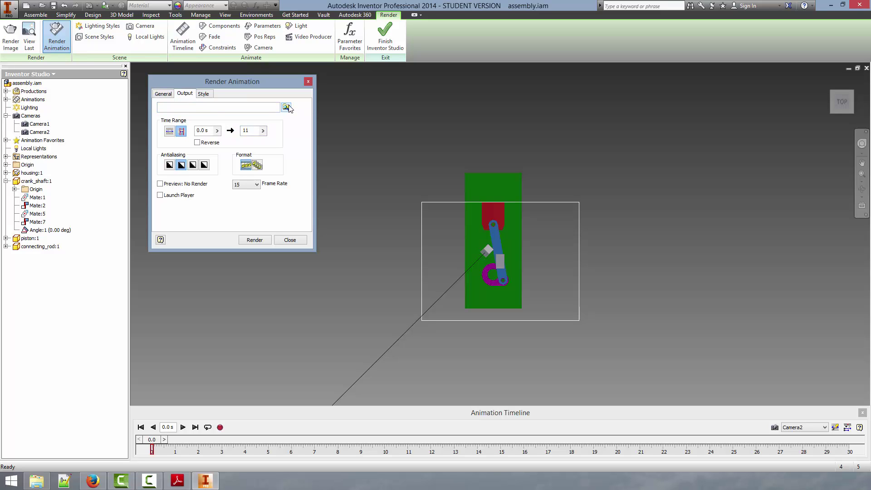
pyautogui.click(163, 94)
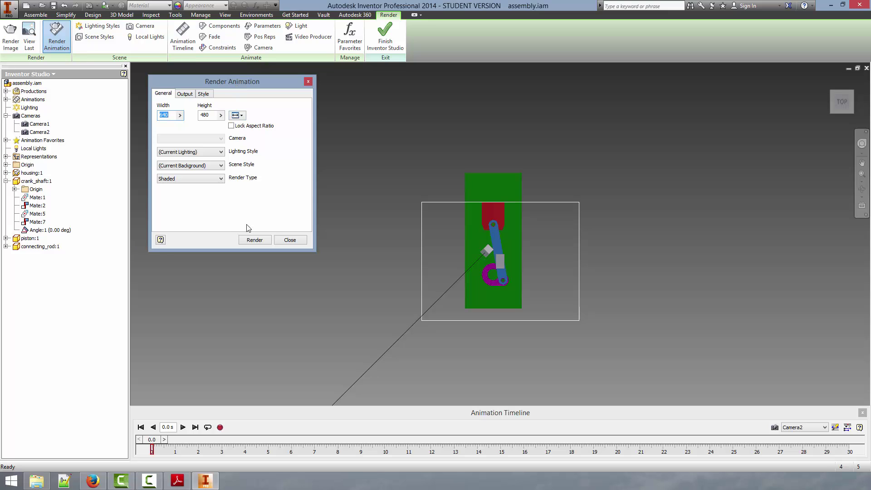
pyautogui.click(261, 239)
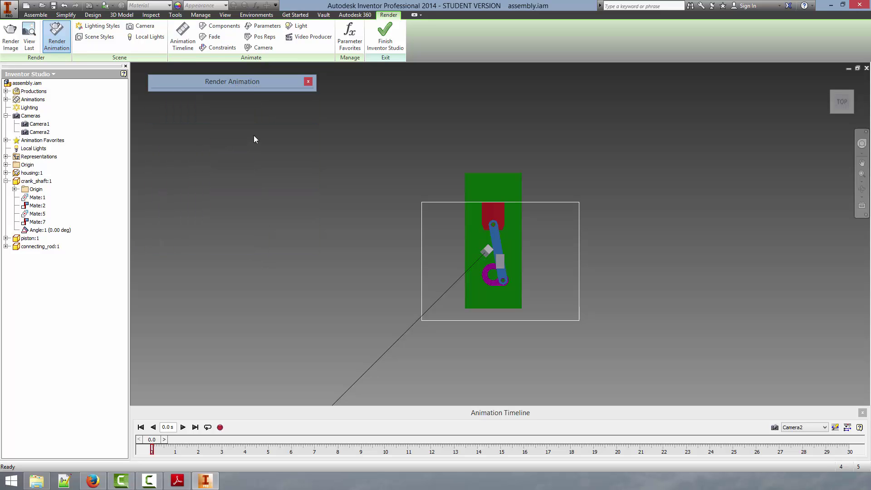
# Save the render output as an AVI Video File named Video
pyautogui.click(253, 239)
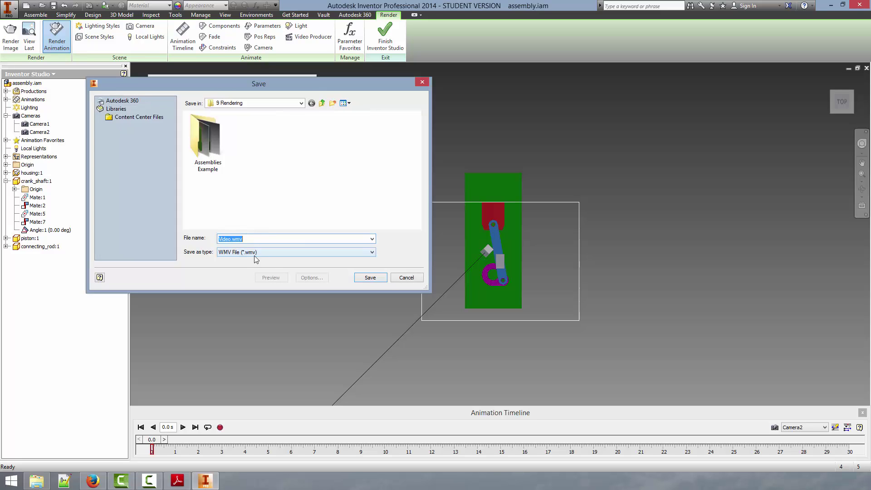
pyautogui.click(345, 252)
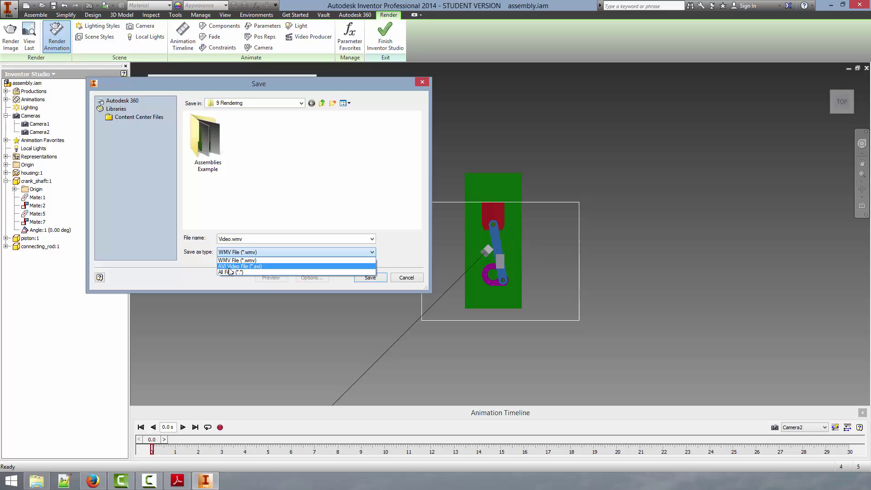
pyautogui.click(254, 267)
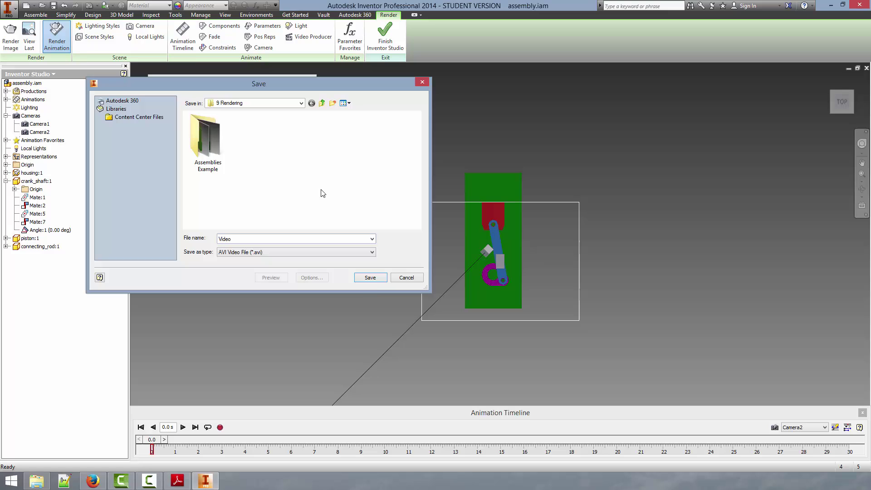
pyautogui.click(374, 276)
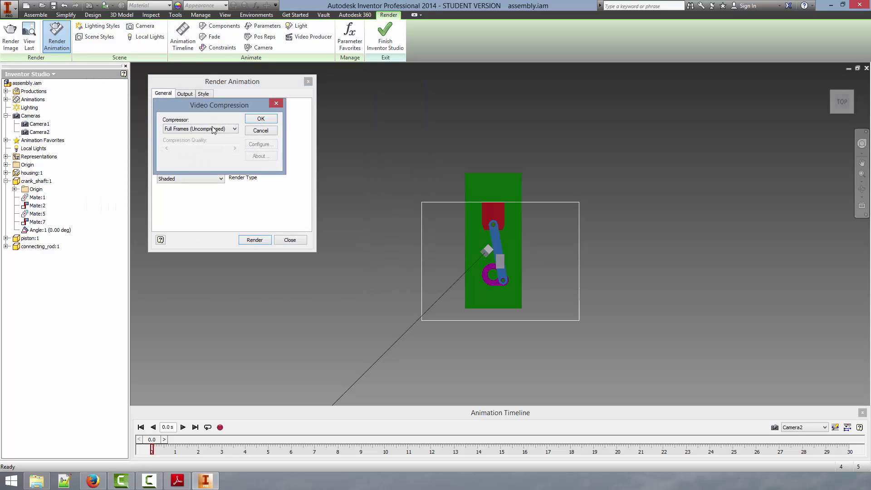
# Choose Full Frames (Uncompressed) as the video compressor
pyautogui.moveTo(205, 108); pyautogui.dragTo(264, 132)
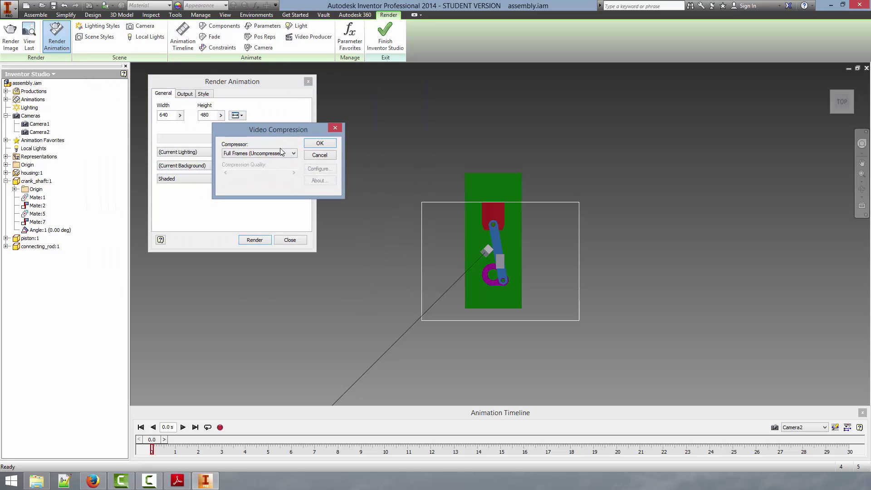
pyautogui.click(278, 154)
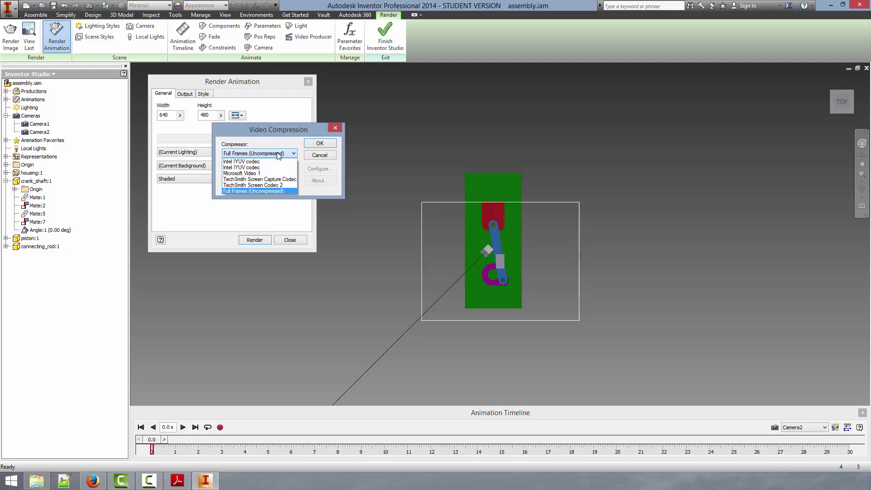
pyautogui.click(243, 191)
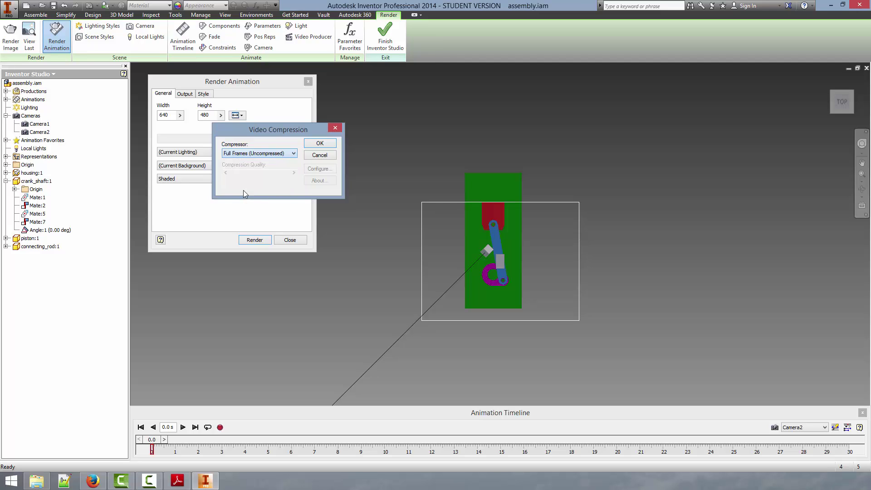
# Confirm the compression and let all 181 frames render to completion
pyautogui.click(319, 143)
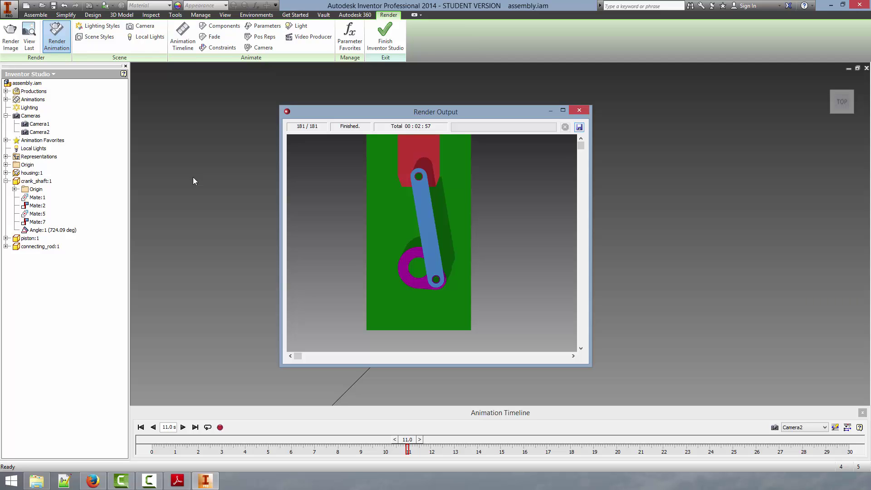
# Play Video.avi from the 9 Rendering folder in File Explorer
pyautogui.click(38, 481)
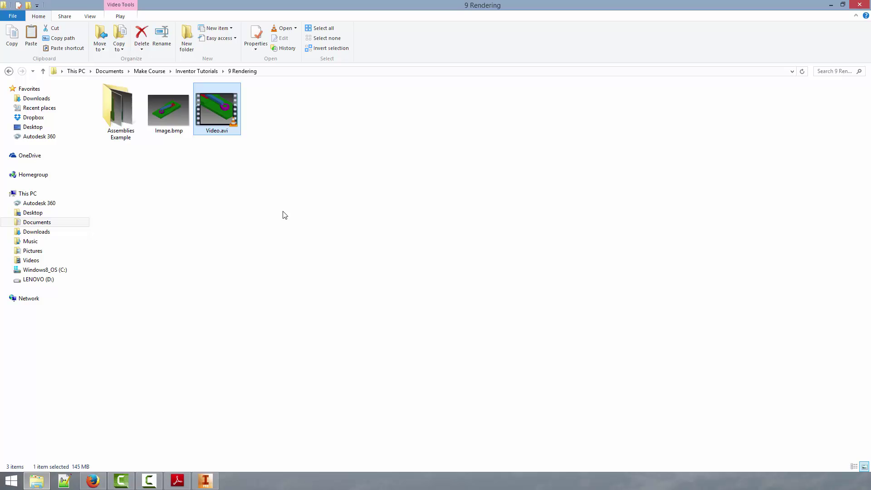
pyautogui.doubleClick(228, 109)
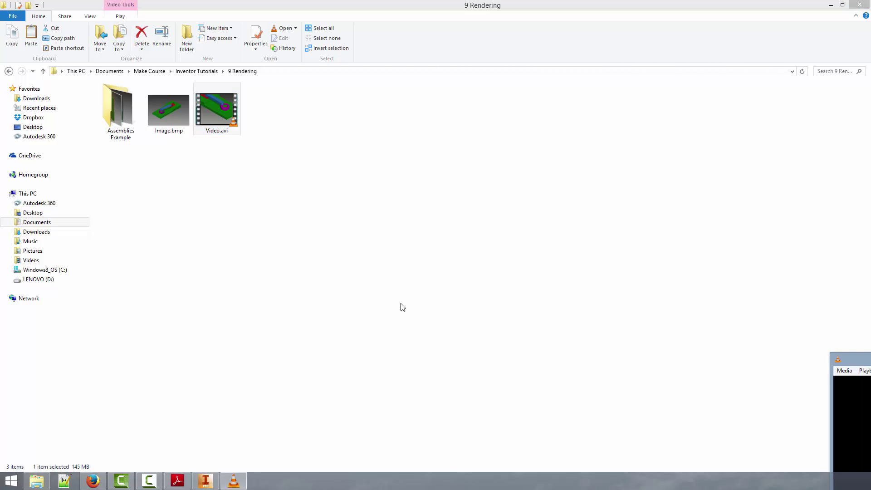